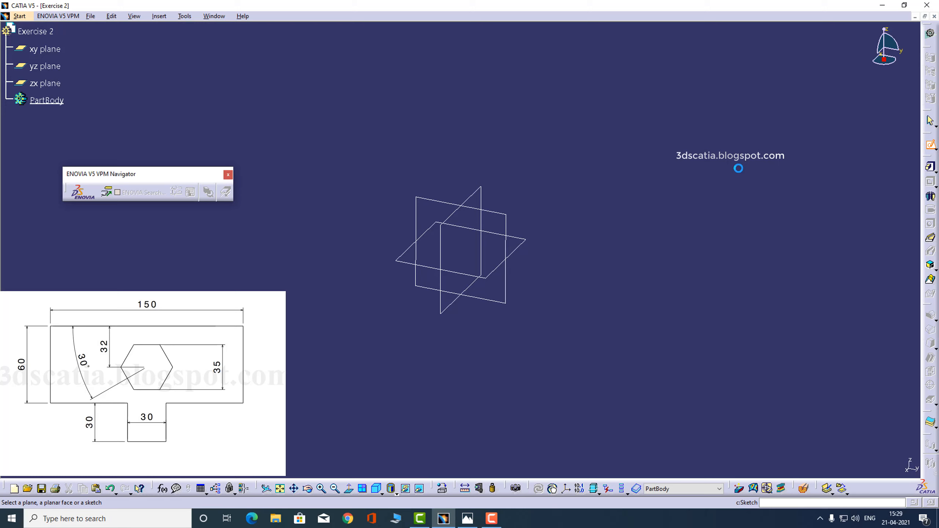
- Create a new sketch on the part's yz plane
click(508, 218)
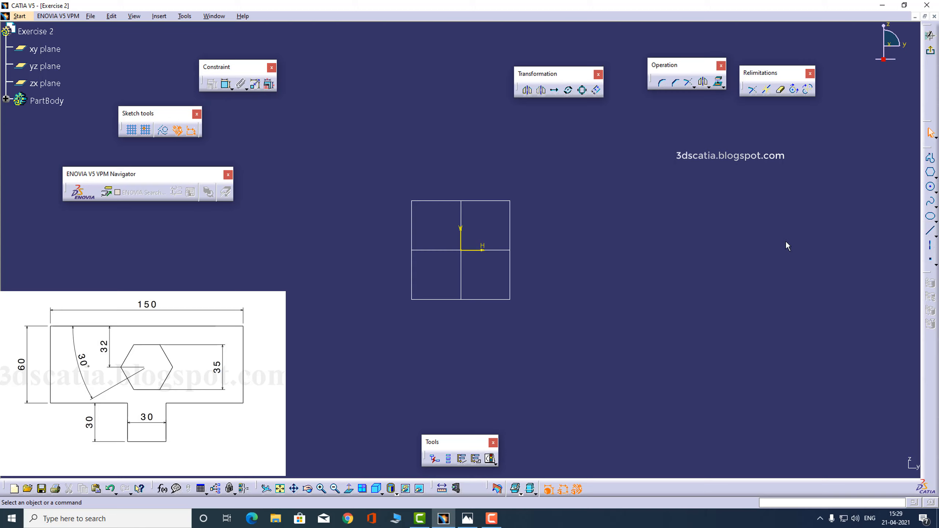
- Draw a closed eight-line T profile from the upper left with Profile, then select its slanted left edge
click(930, 158)
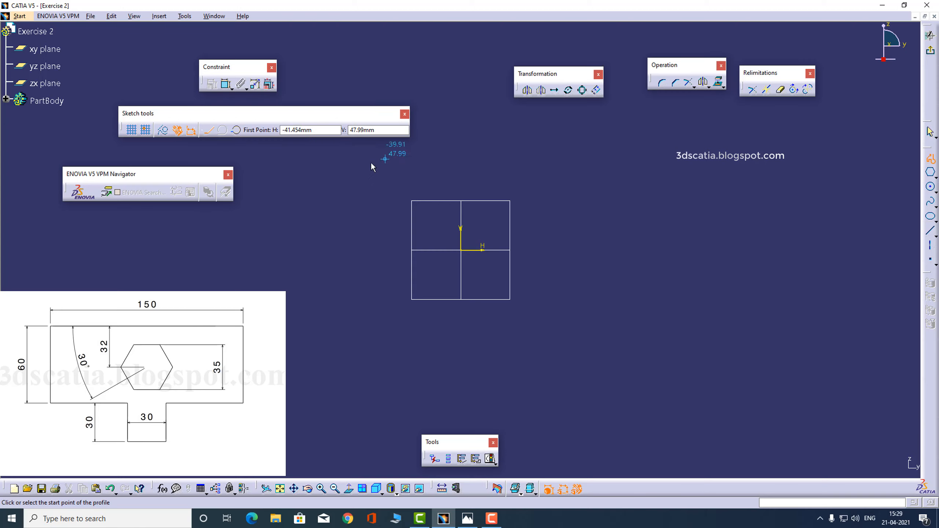
click(338, 155)
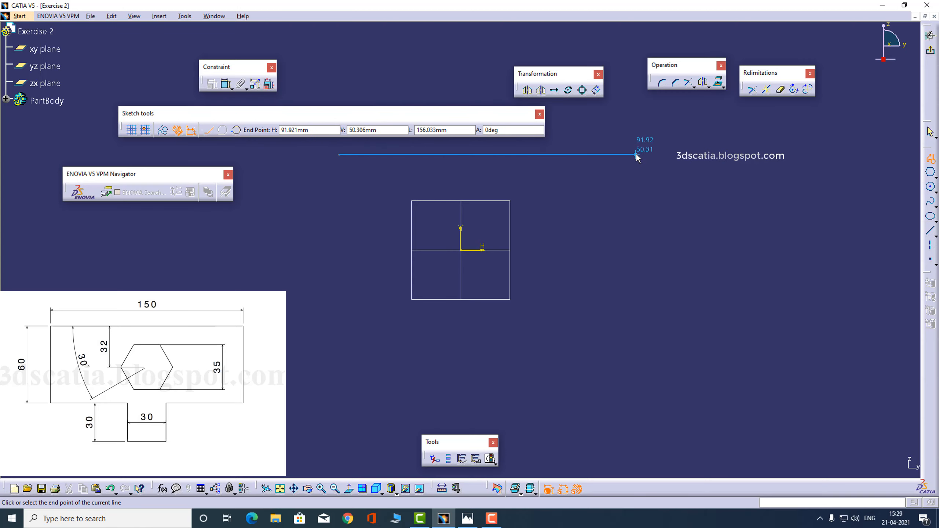
click(635, 154)
click(635, 280)
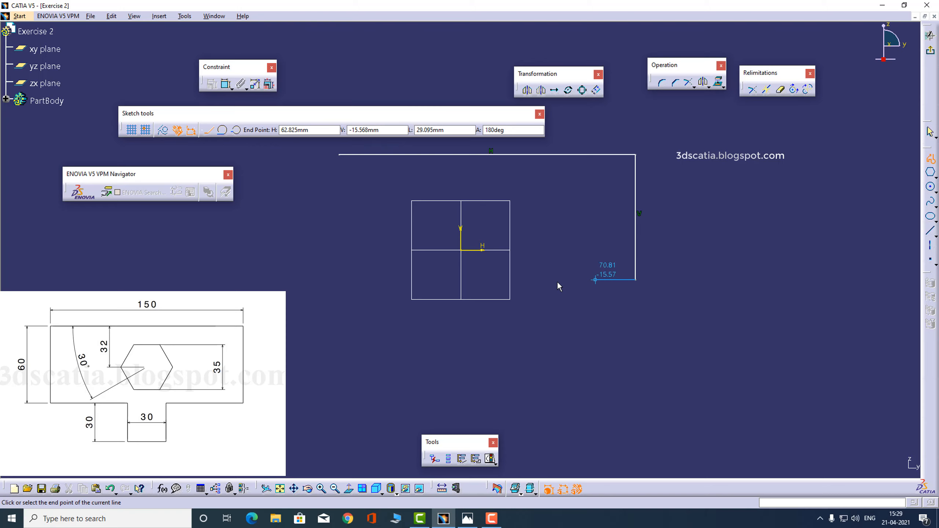
click(536, 282)
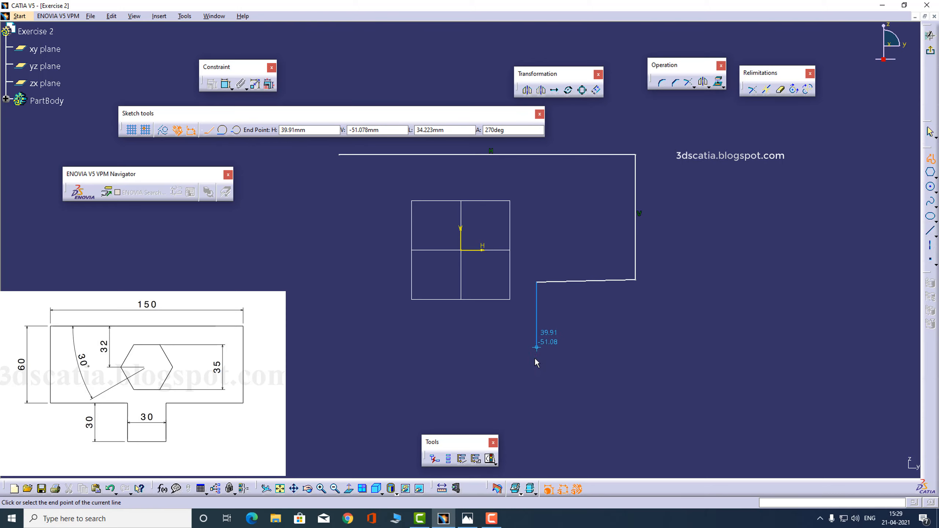
click(537, 375)
click(426, 374)
click(428, 297)
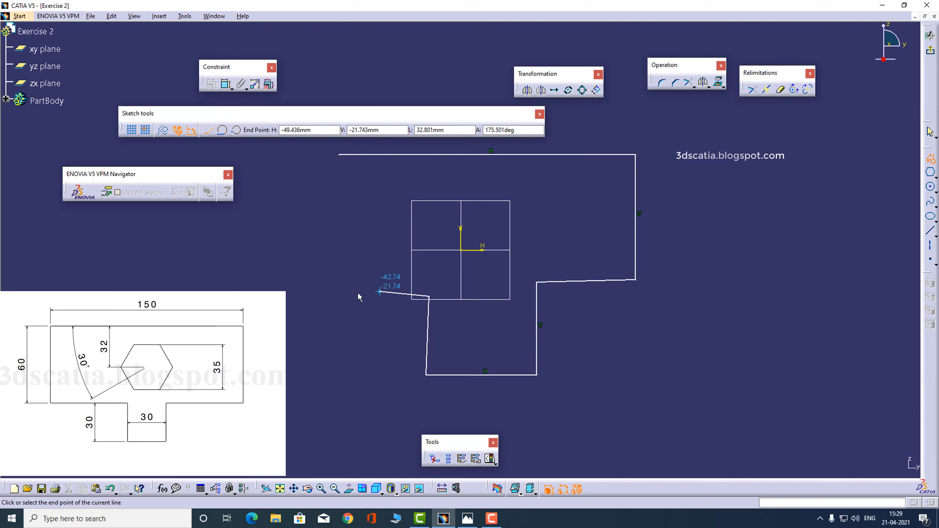
click(344, 296)
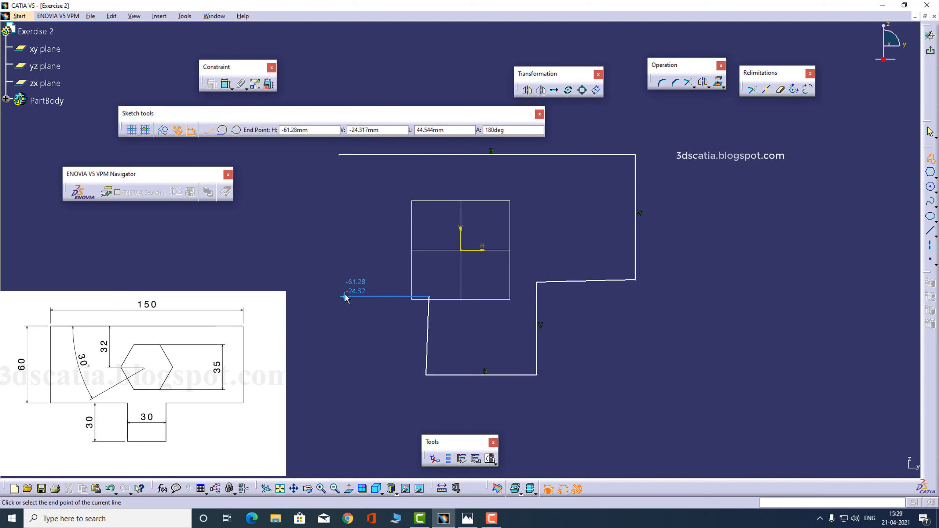
click(336, 159)
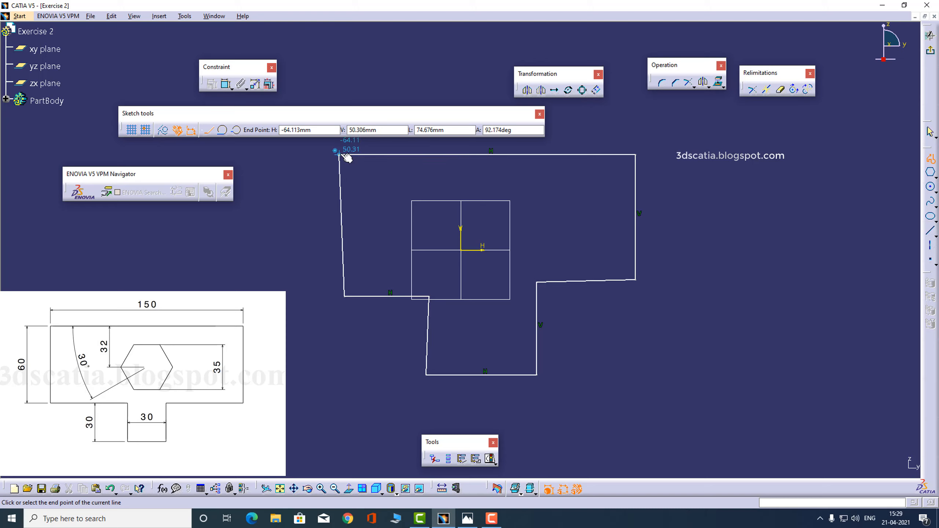
click(580, 198)
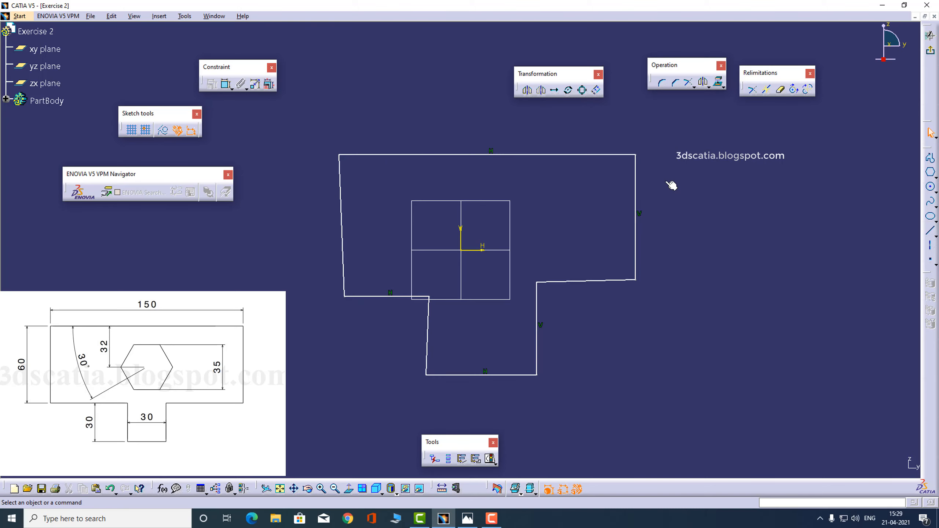
click(342, 229)
- Make the slanted left edge vertical and the right step edge horizontal
right_click(342, 230)
mouse_move(417, 382)
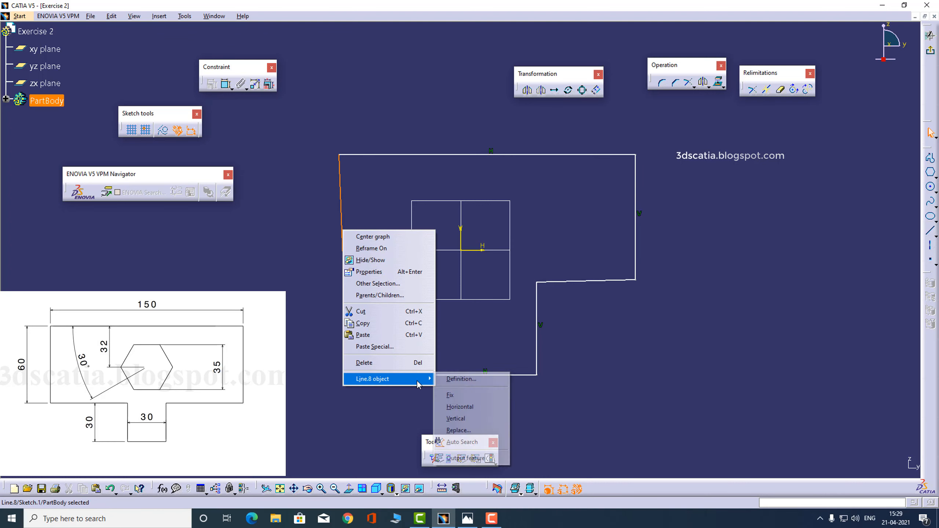
click(457, 419)
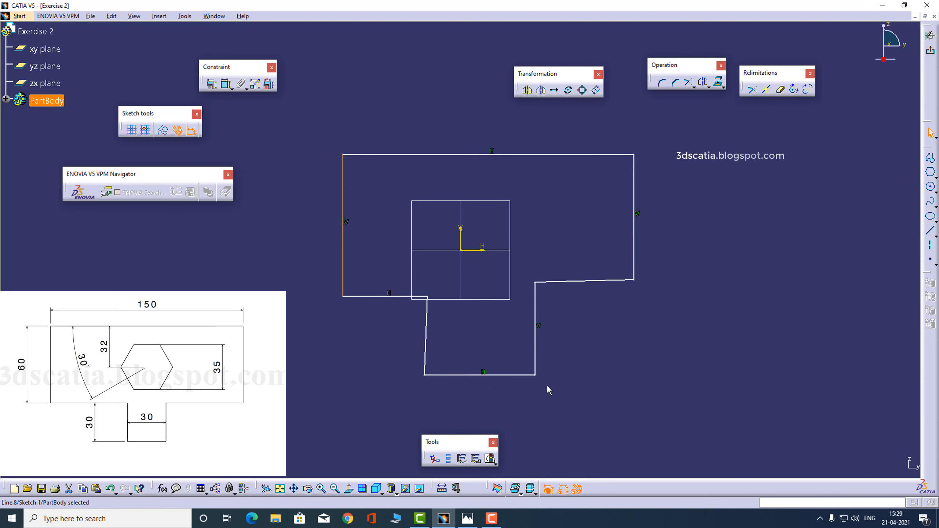
right_click(609, 283)
mouse_move(662, 429)
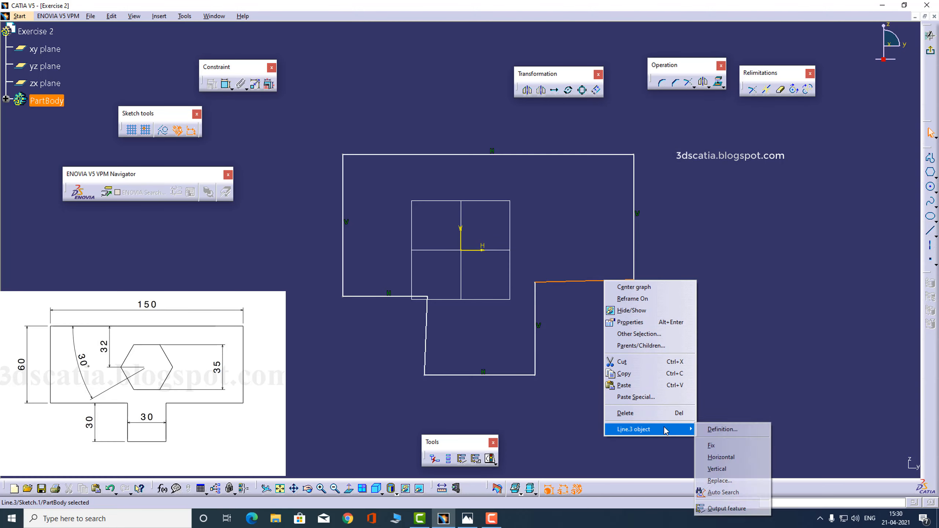
click(720, 457)
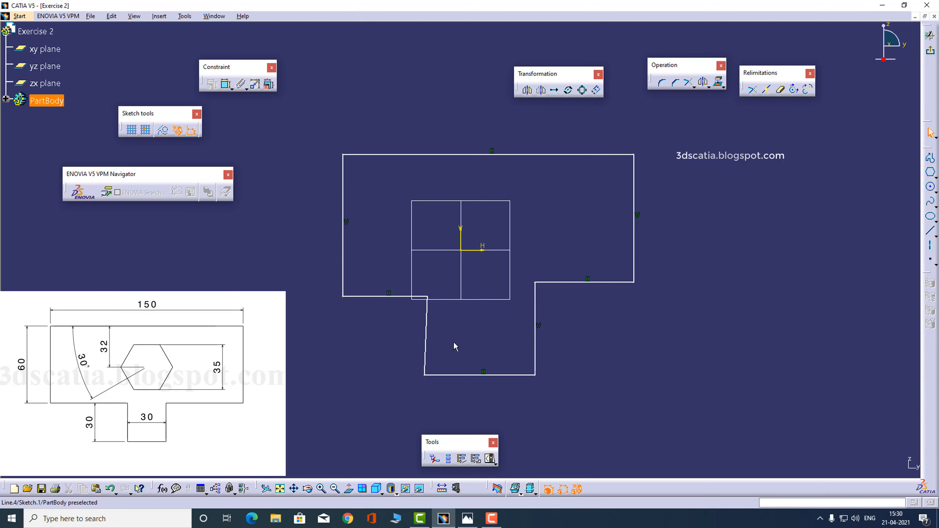
- Make the left stem edge vertical, then drag the sides to widen the top and narrow the stem
right_click(427, 338)
mouse_move(477, 484)
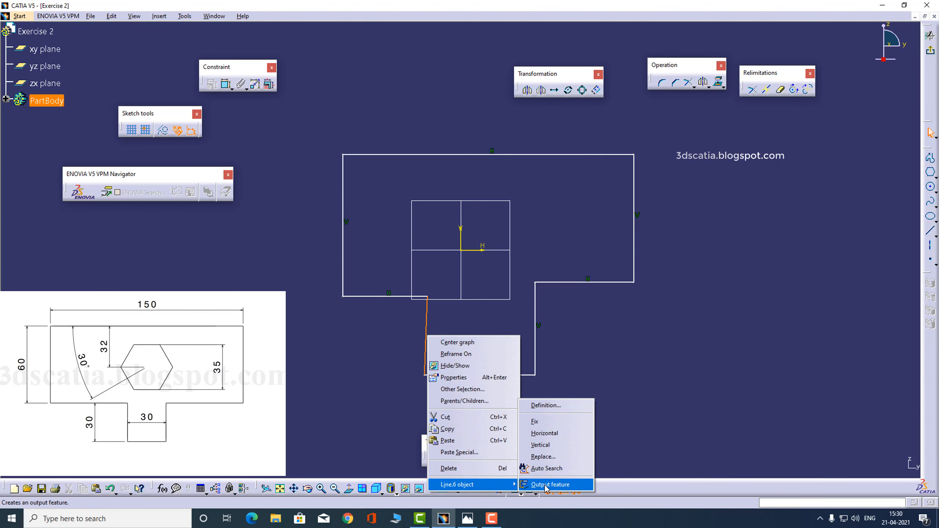
click(551, 445)
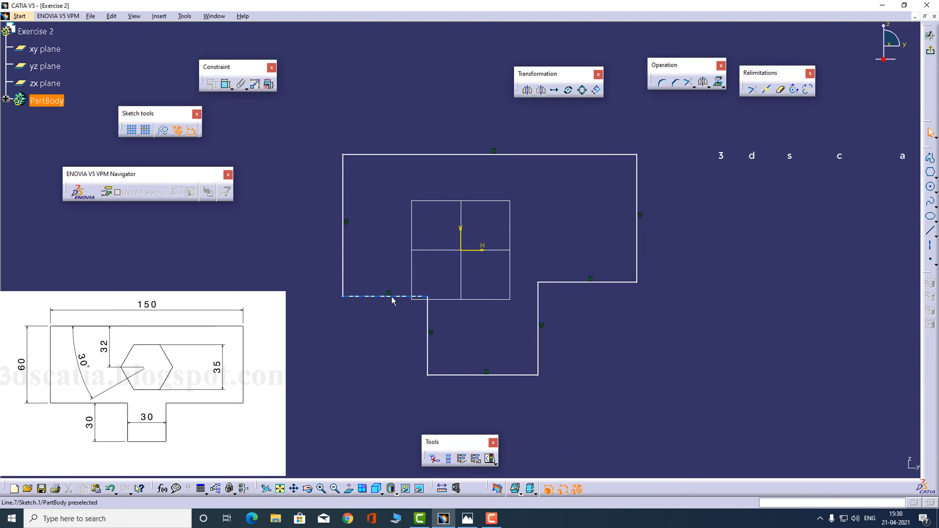
mouse_move(380, 267)
mouse_down()
mouse_move(333, 276)
mouse_move(335, 295)
mouse_move(346, 296)
mouse_up()
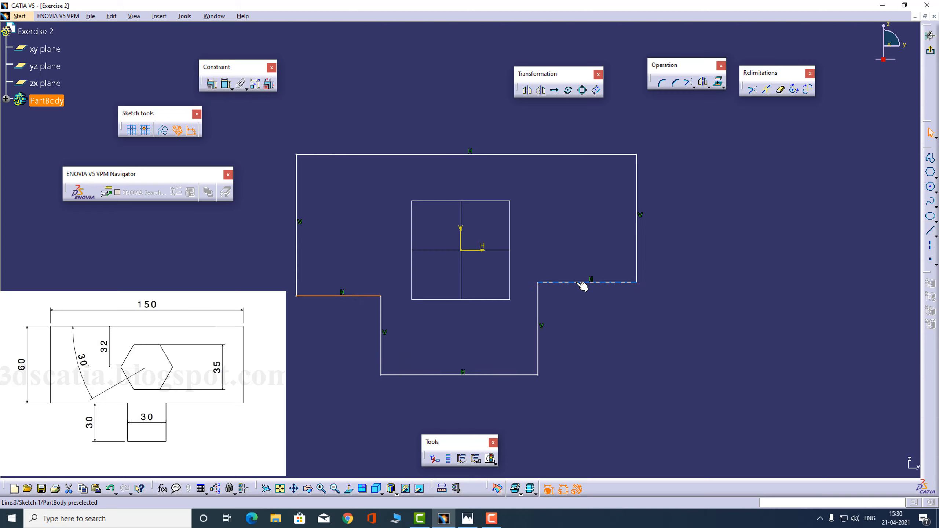
drag(582, 282, 537, 311)
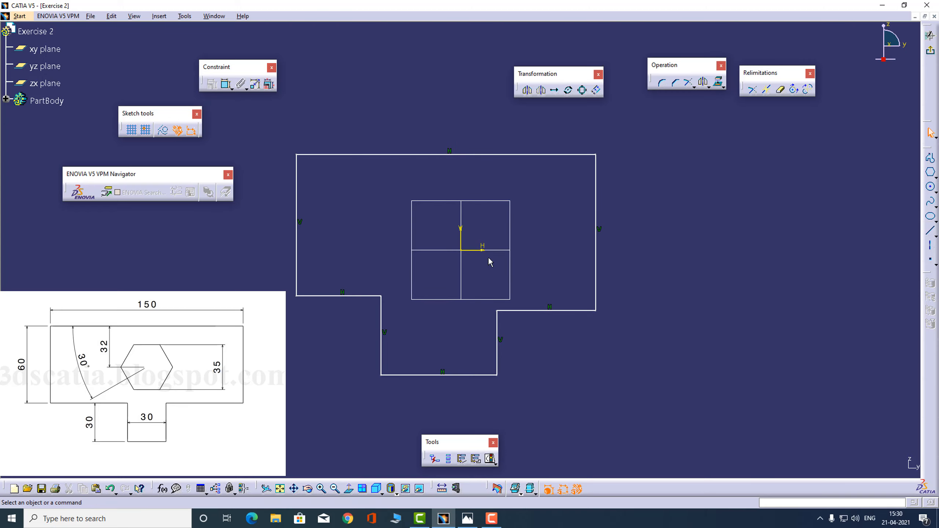
- Dimension the top edge length to 150 and the right edge height to 60
click(226, 84)
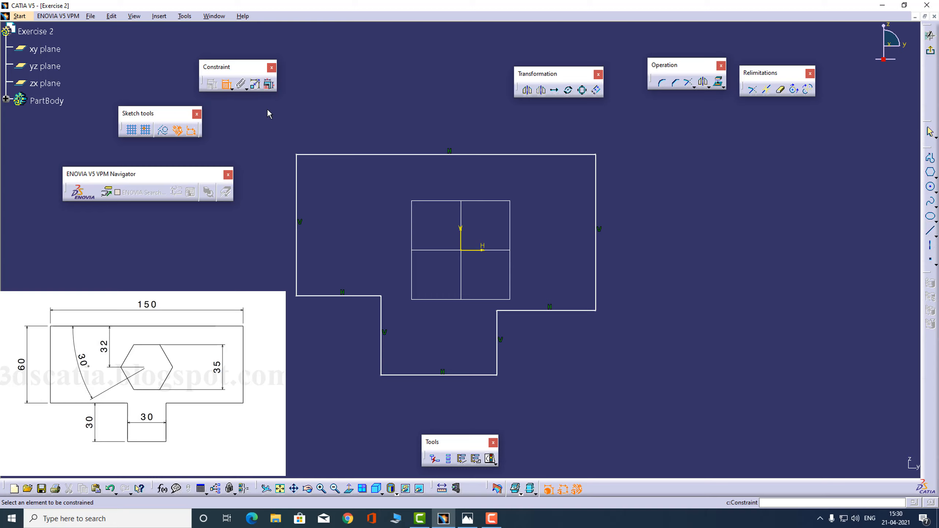
click(351, 155)
click(419, 135)
double_click(423, 130)
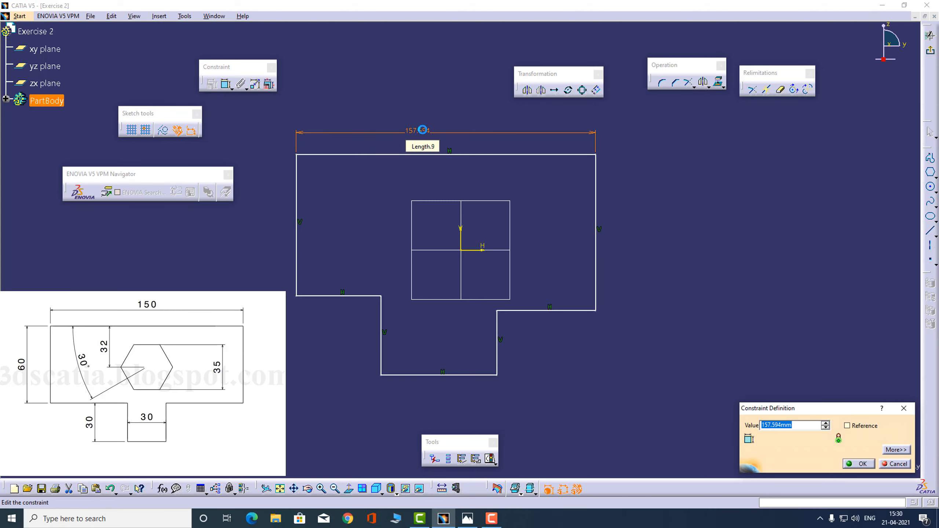
text(150)
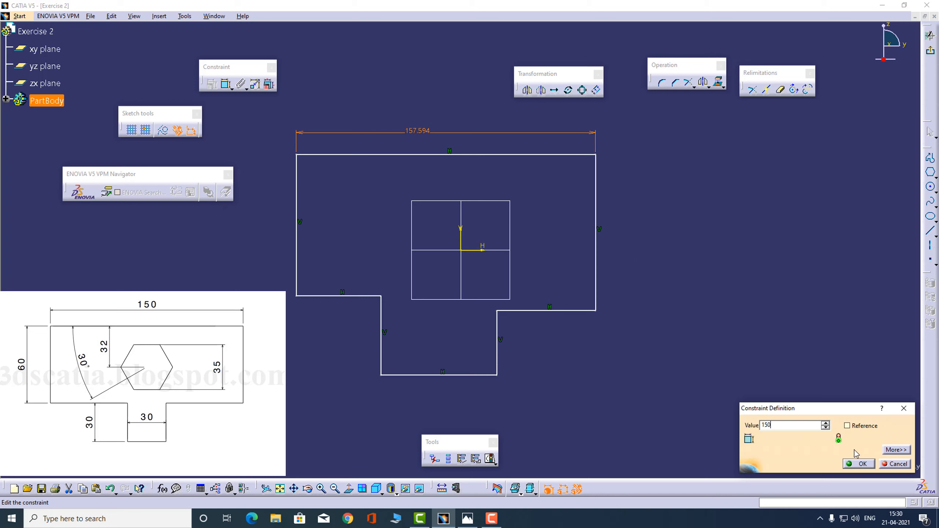
click(858, 464)
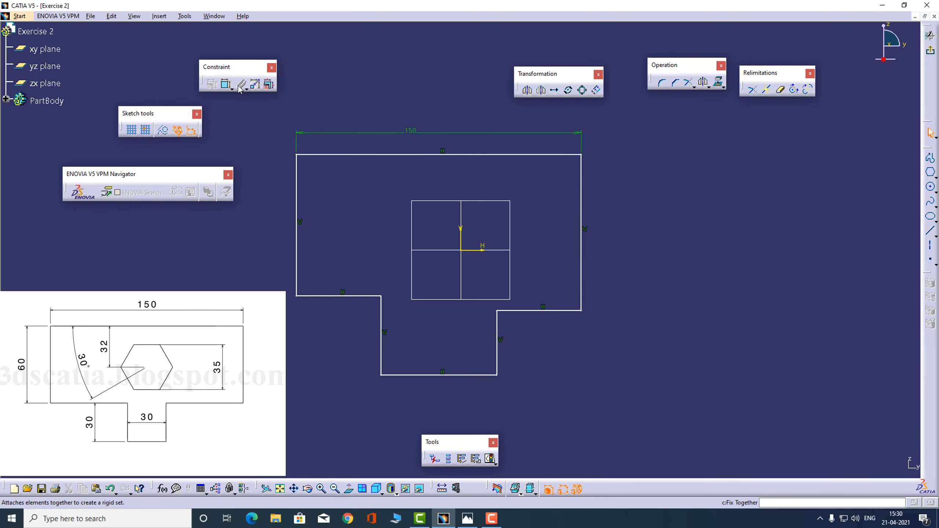
click(226, 84)
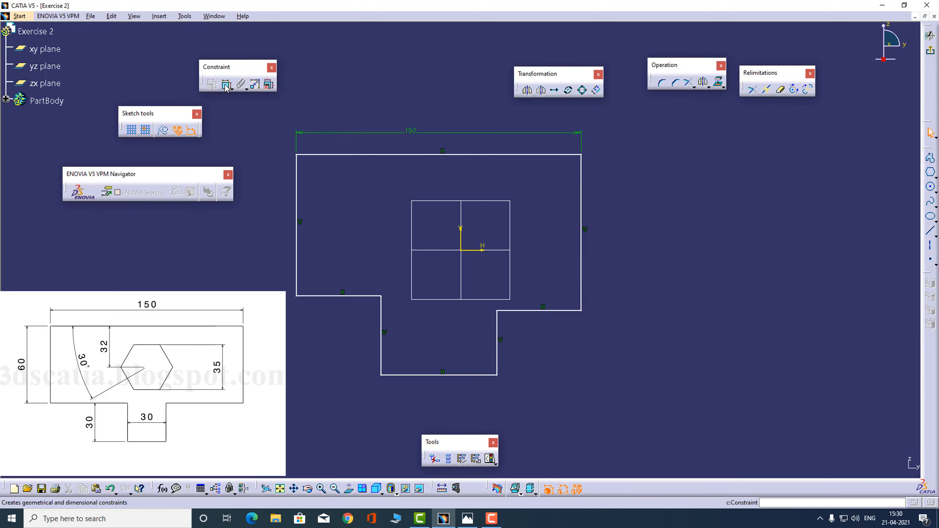
click(581, 195)
click(616, 222)
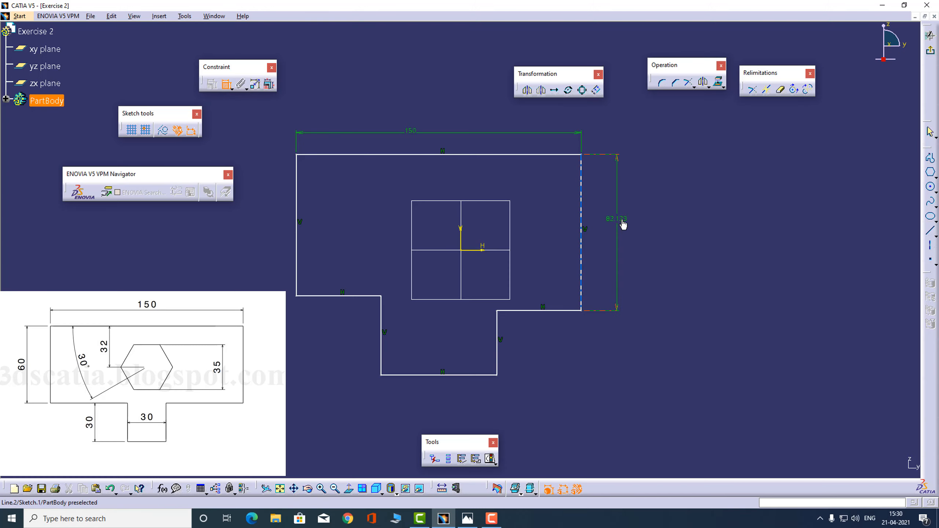
double_click(621, 218)
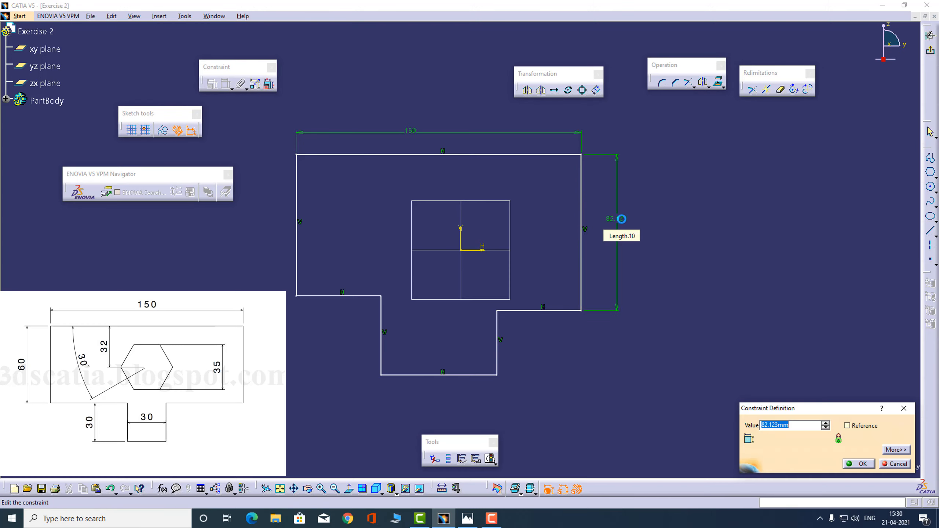
text(60)
key(Return)
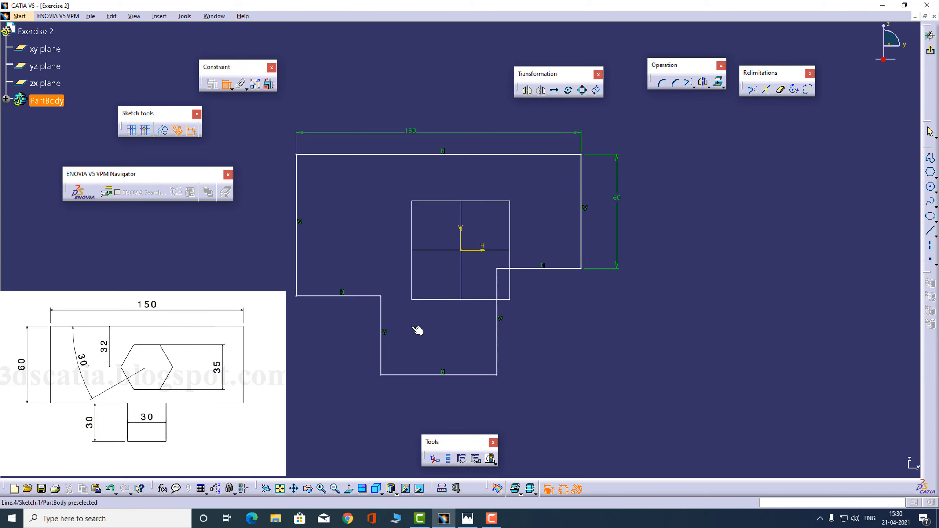
- Dimension the stem's height to 30 and its bottom width to 30
click(387, 324)
click(342, 332)
double_click(343, 332)
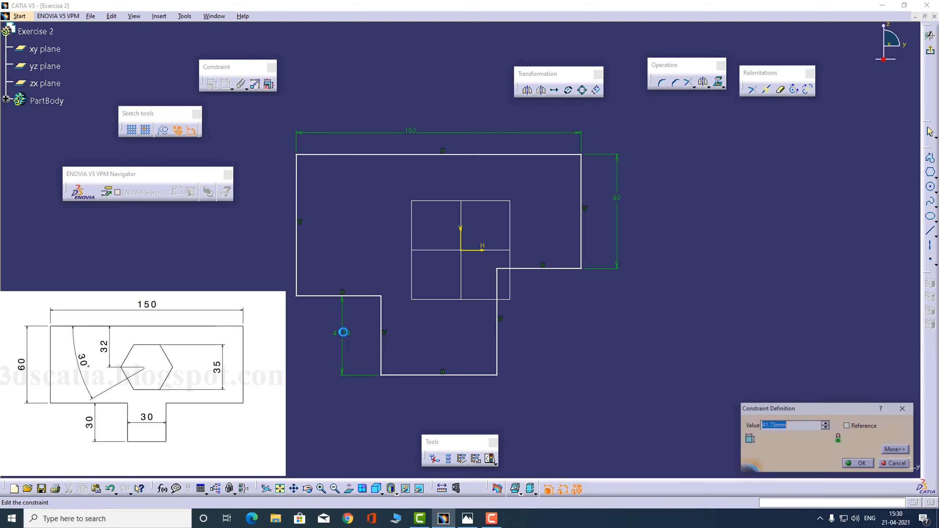
text(30)
key(Return)
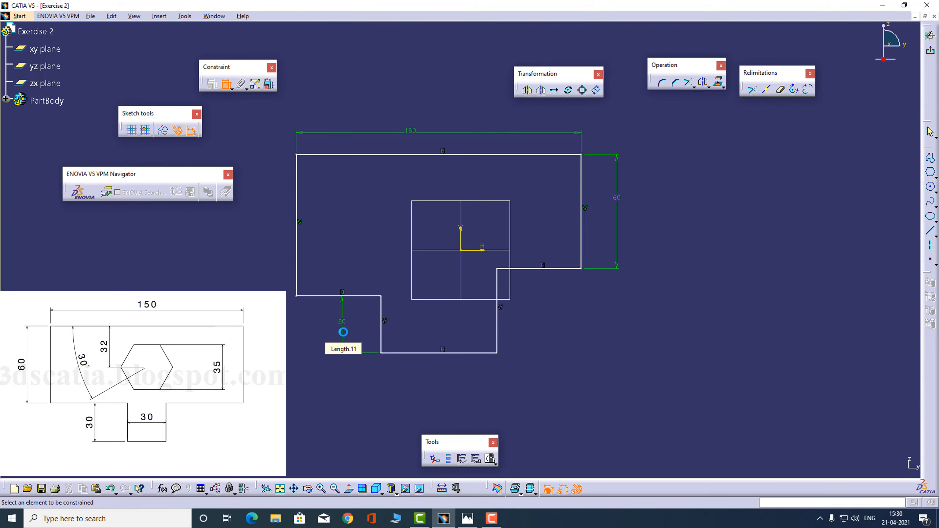
click(430, 353)
click(433, 387)
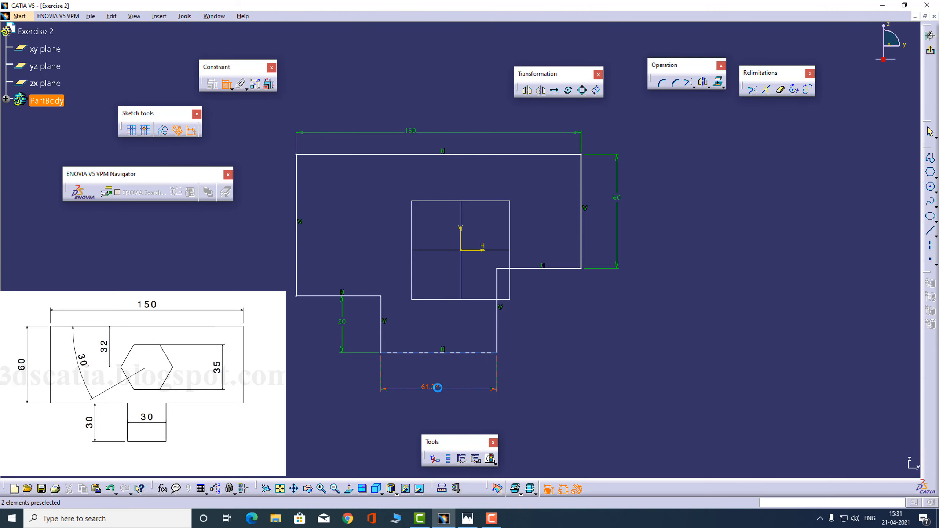
double_click(437, 387)
text(30)
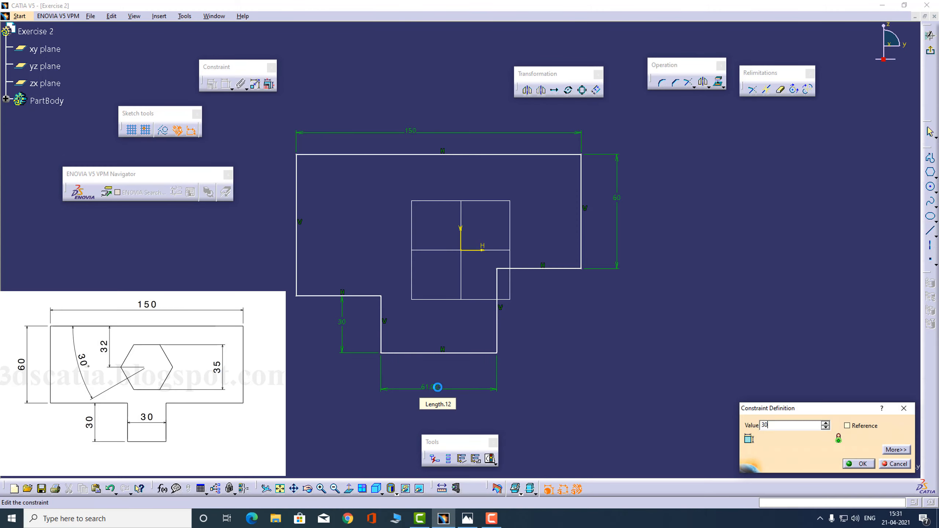
key(Return)
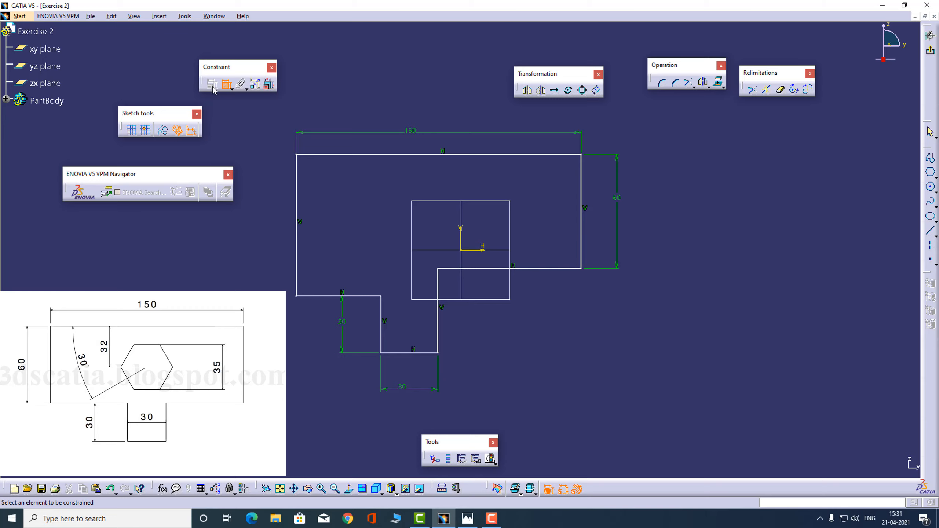
- Constrain the lower-left edge horizontal and the tab's left side vertical, then reshape the profile by dragging
click(226, 87)
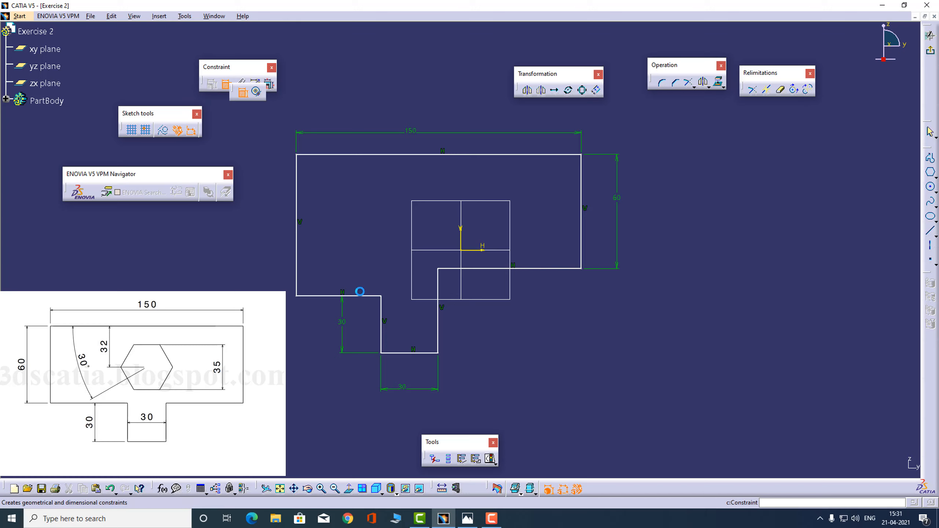
click(341, 291)
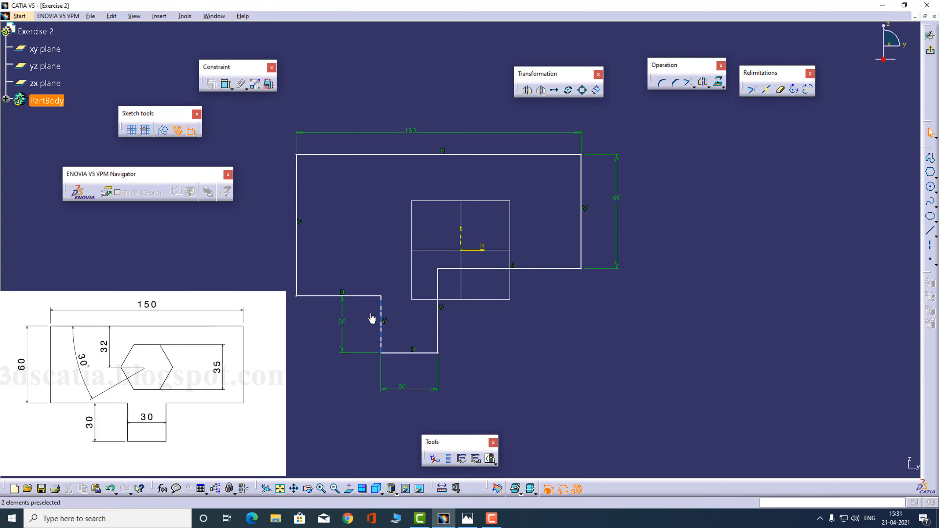
click(381, 317)
click(480, 269)
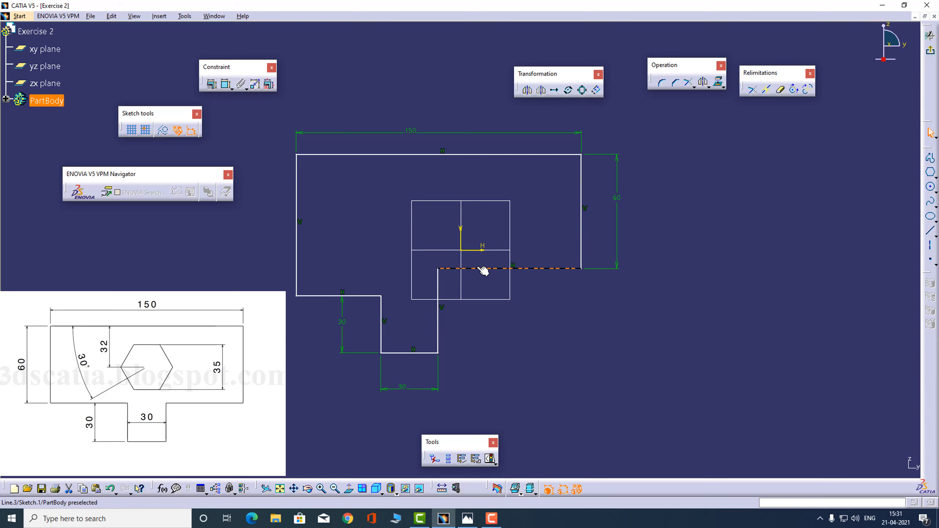
drag(442, 330, 477, 318)
mouse_move(531, 264)
mouse_down()
mouse_move(538, 262)
mouse_move(543, 292)
mouse_move(534, 267)
mouse_up()
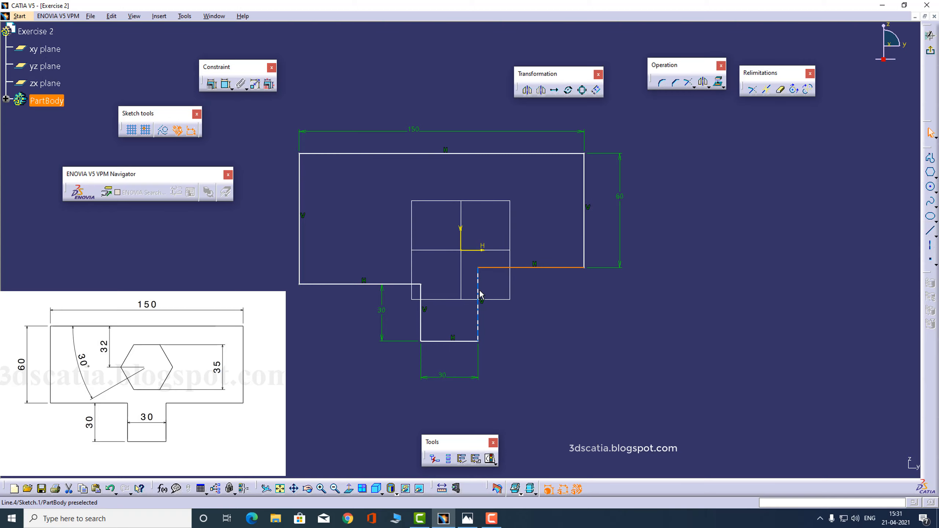
- Make the two lower shoulder edges coincident and drag the profile back left
click(404, 285)
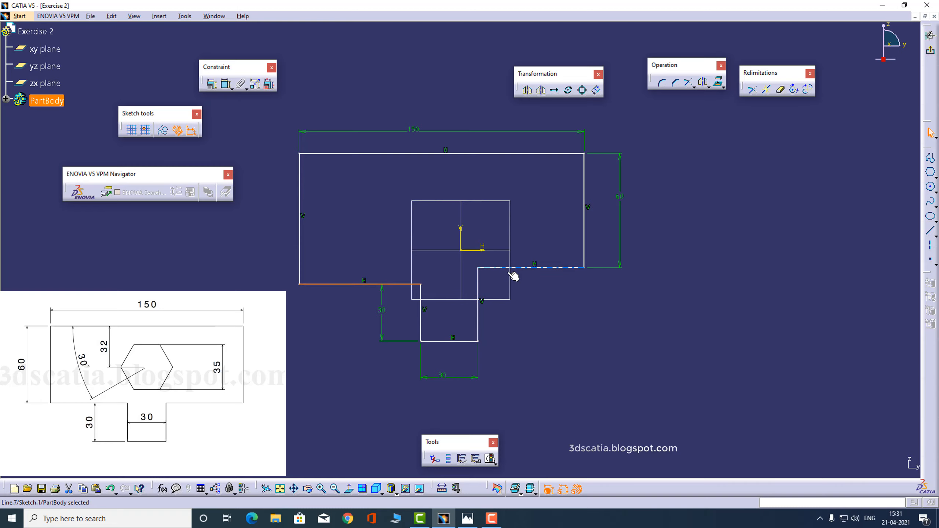
ctrl+click(542, 268)
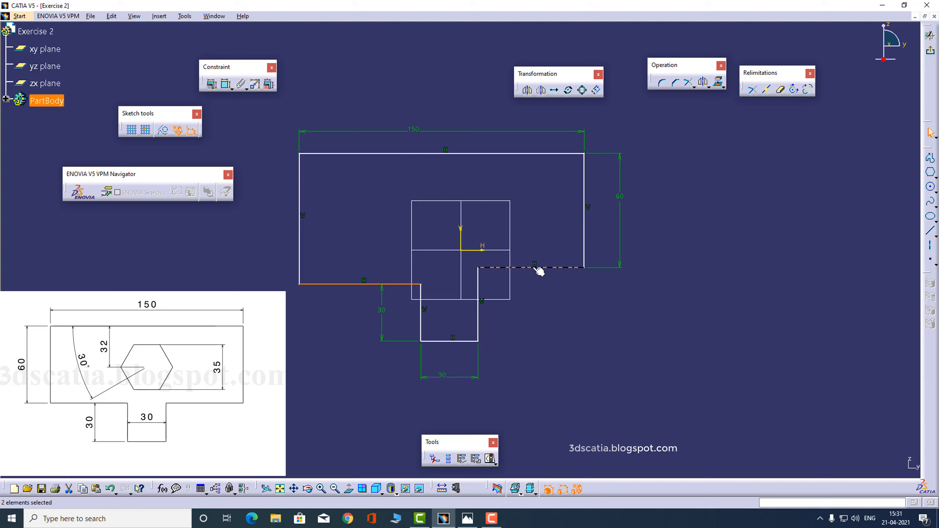
click(216, 90)
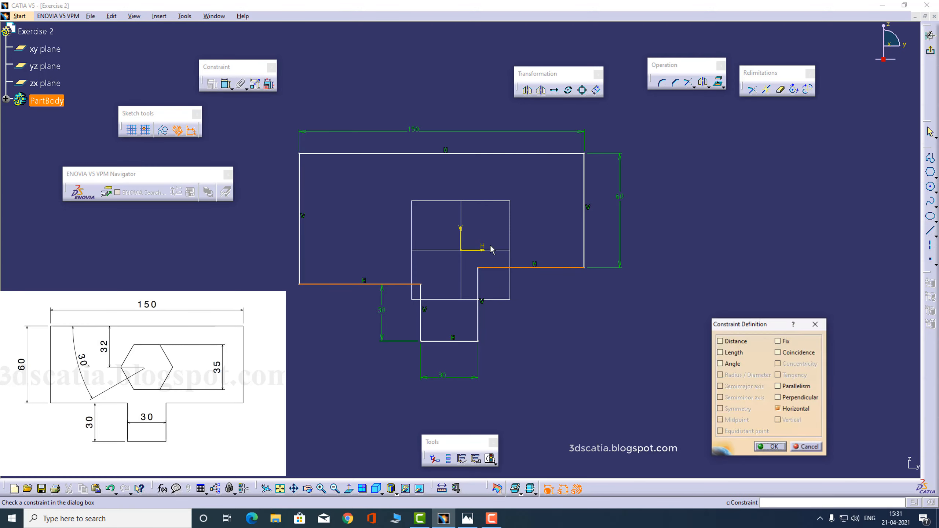
click(795, 355)
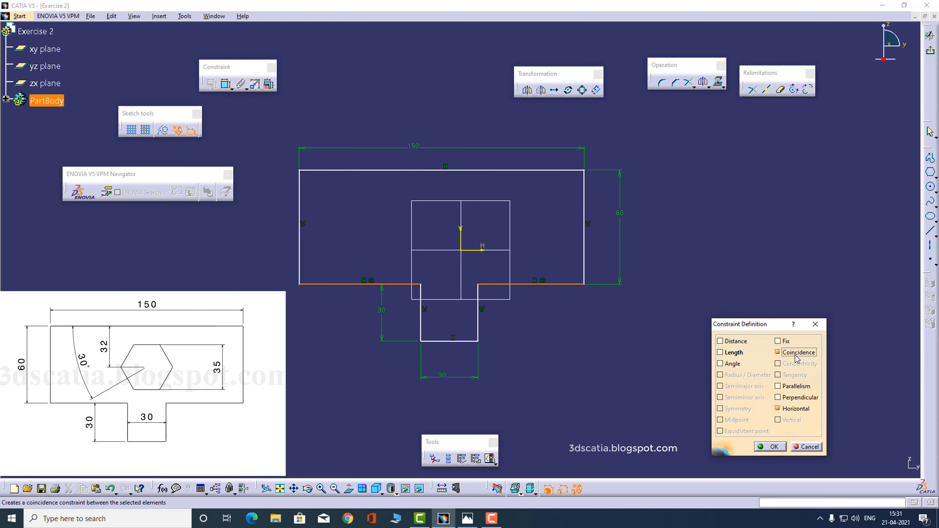
click(770, 446)
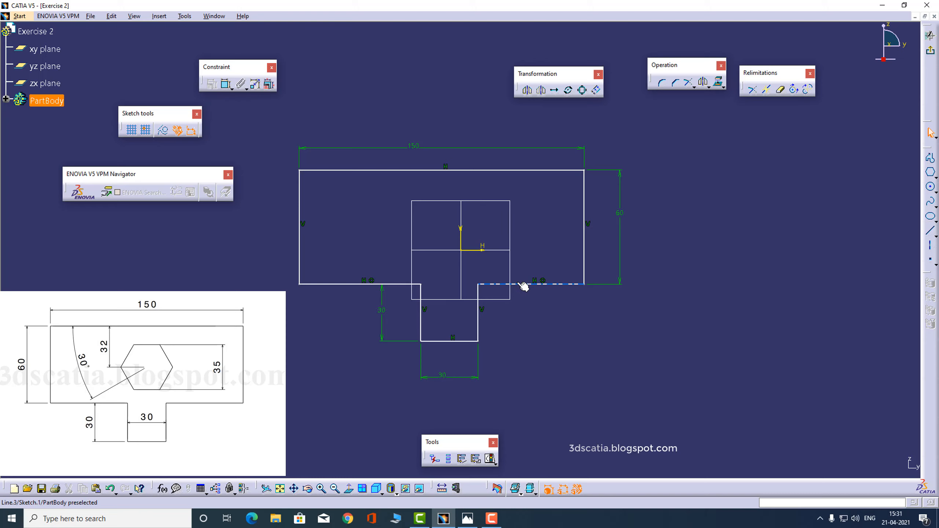
mouse_move(523, 286)
mouse_down()
mouse_move(480, 255)
mouse_move(495, 255)
mouse_move(523, 293)
mouse_move(514, 302)
mouse_up()
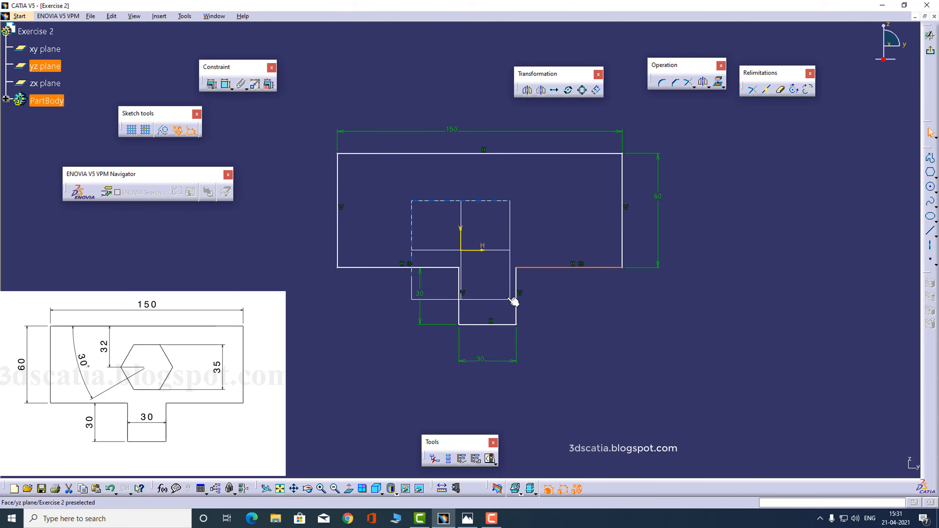
drag(543, 269, 517, 288)
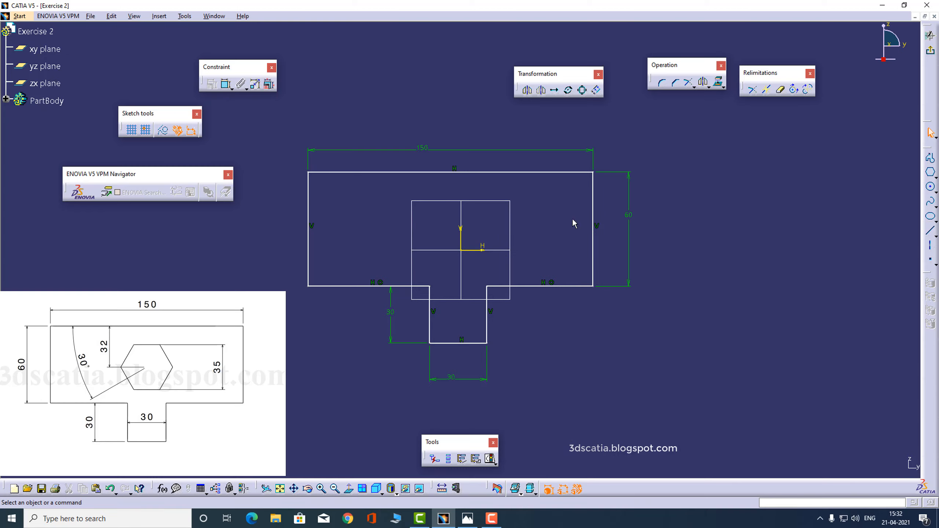
- Apply a Symmetry constraint to the outer left and right edges about the V axis
click(594, 200)
ctrl+click(309, 212)
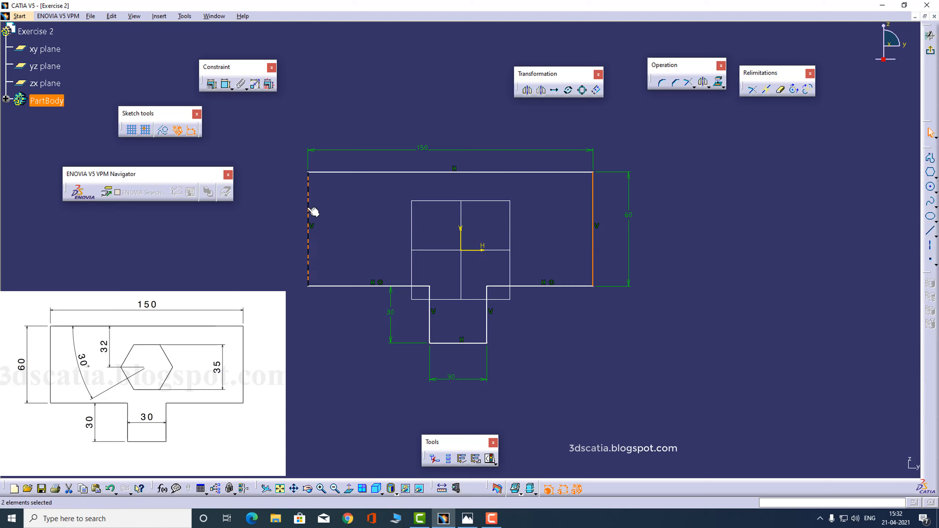
ctrl+click(467, 241)
click(212, 85)
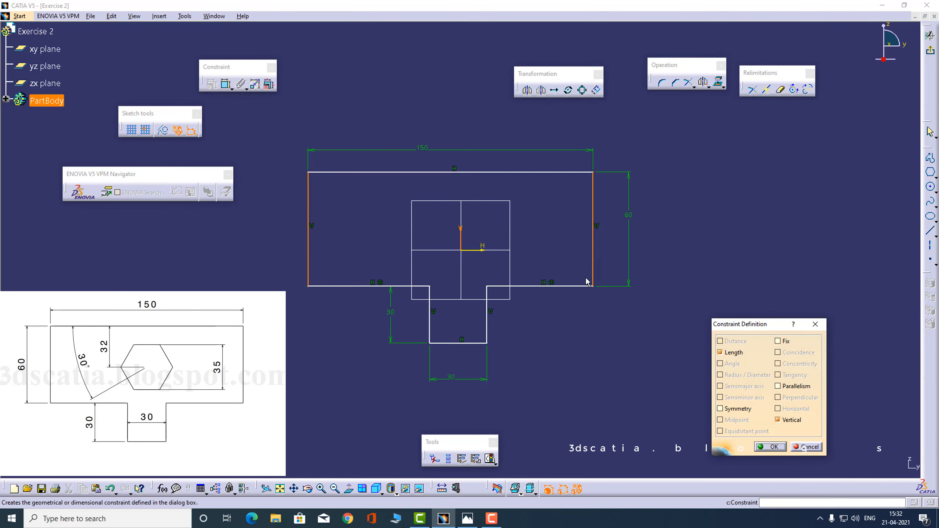
click(720, 408)
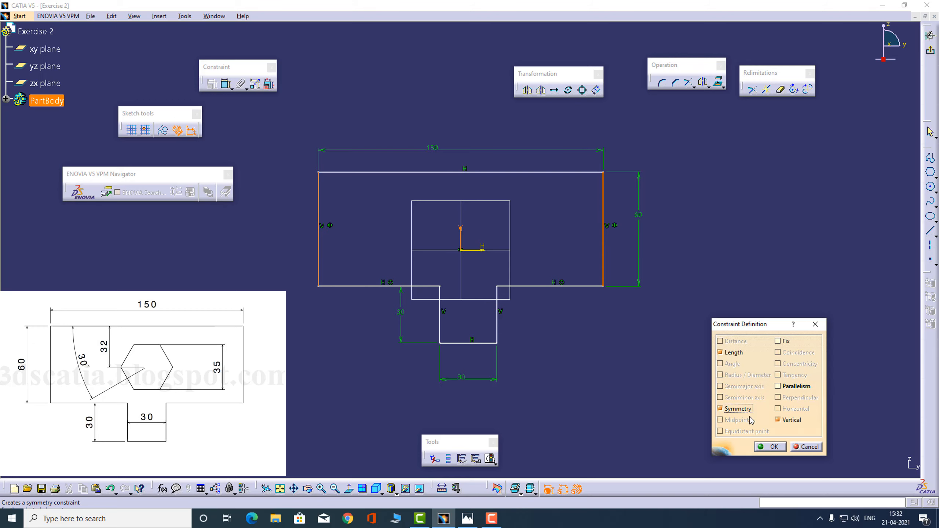
click(769, 446)
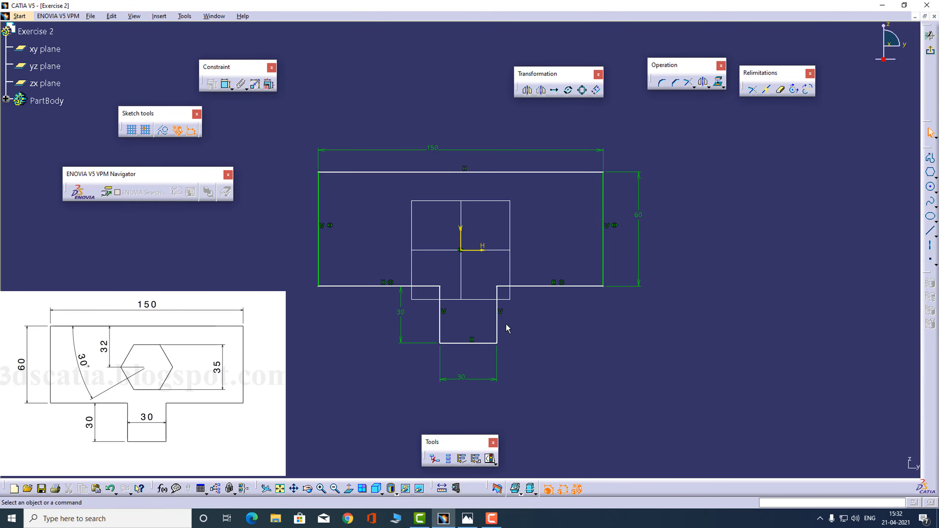
mouse_move(498, 321)
mouse_down()
mouse_move(526, 350)
mouse_move(442, 349)
mouse_move(572, 375)
mouse_move(523, 357)
mouse_move(466, 358)
mouse_up()
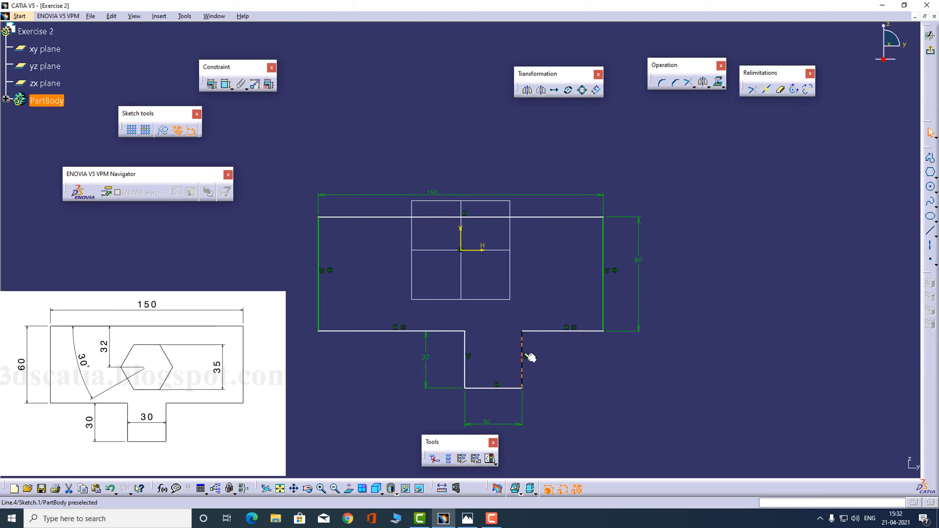
- Dimension the tab's 30 width between its sides, made symmetric about the V axis via Allow symmetry line
click(584, 359)
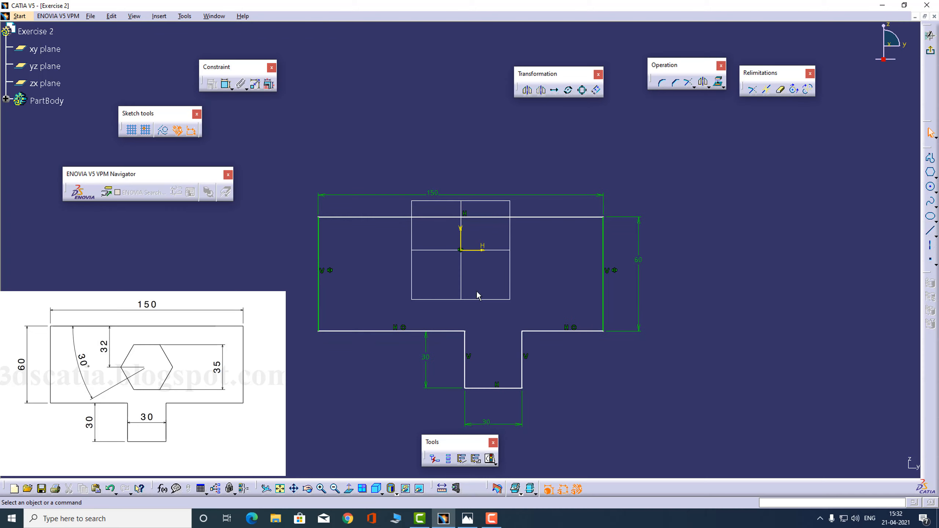
drag(521, 347, 447, 344)
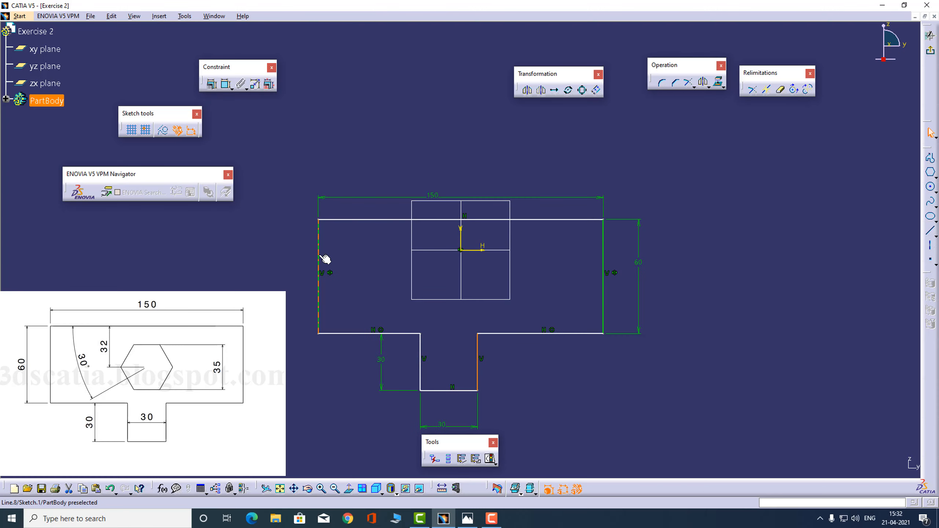
click(420, 351)
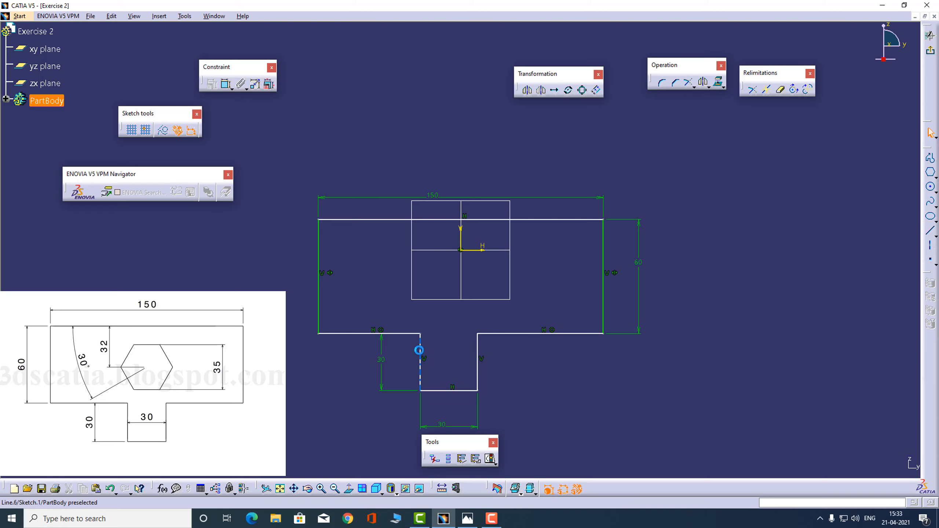
ctrl+click(477, 353)
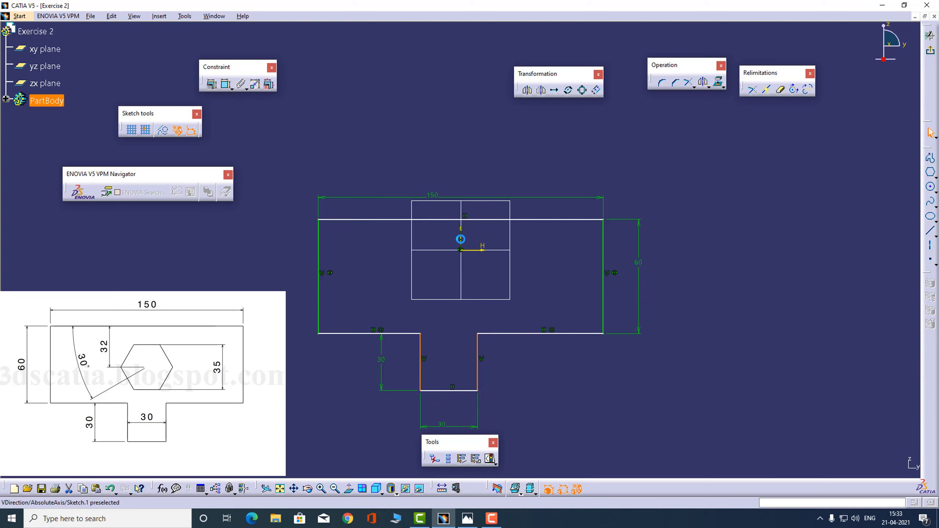
click(520, 357)
click(225, 86)
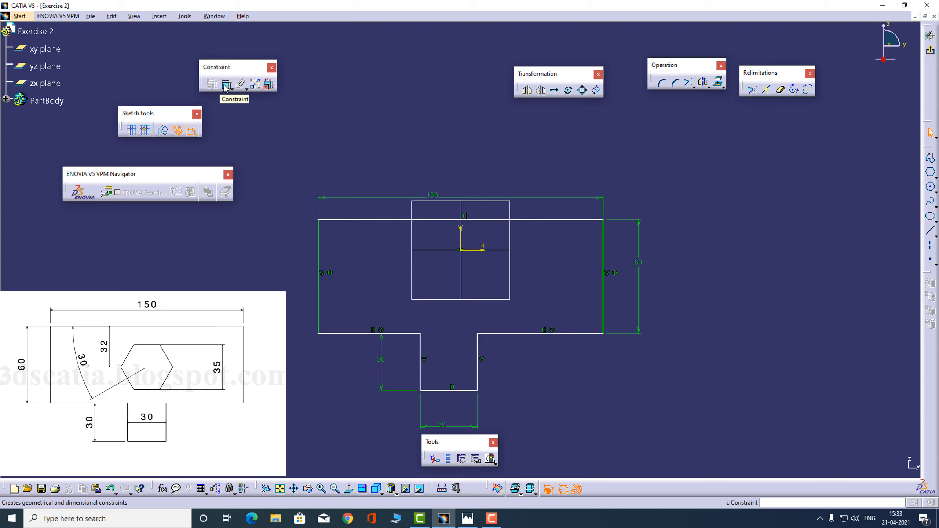
click(420, 356)
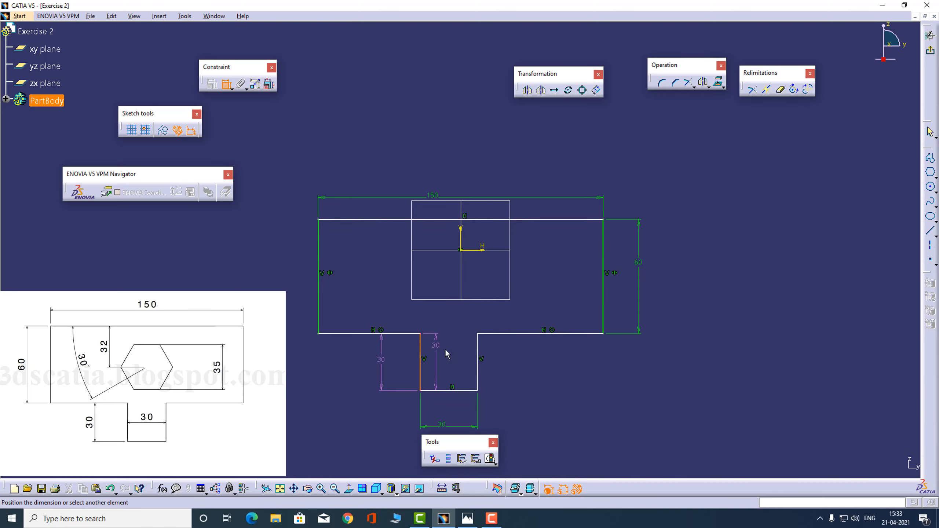
click(477, 354)
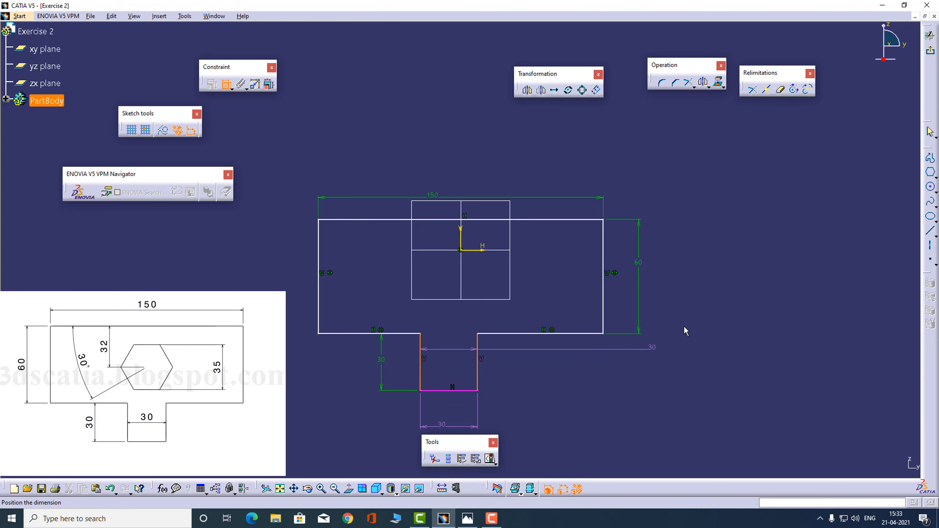
right_click(696, 302)
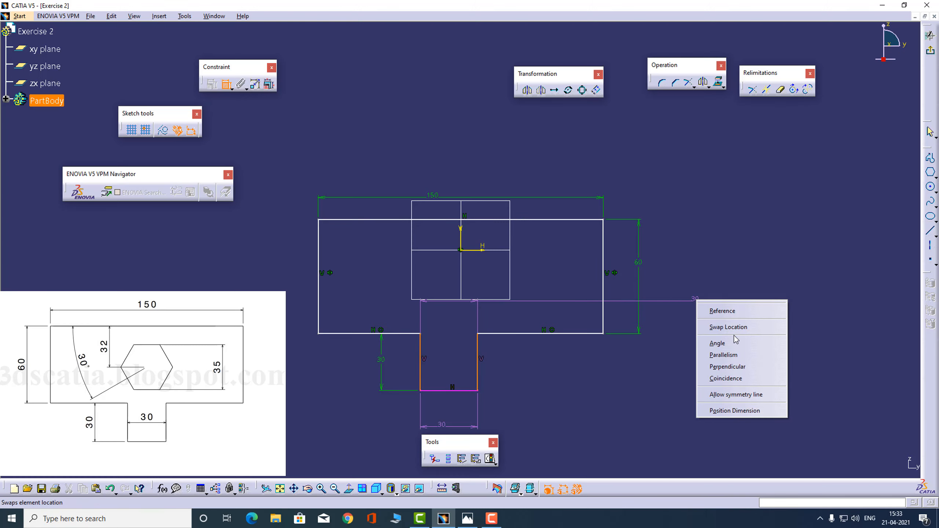
click(746, 395)
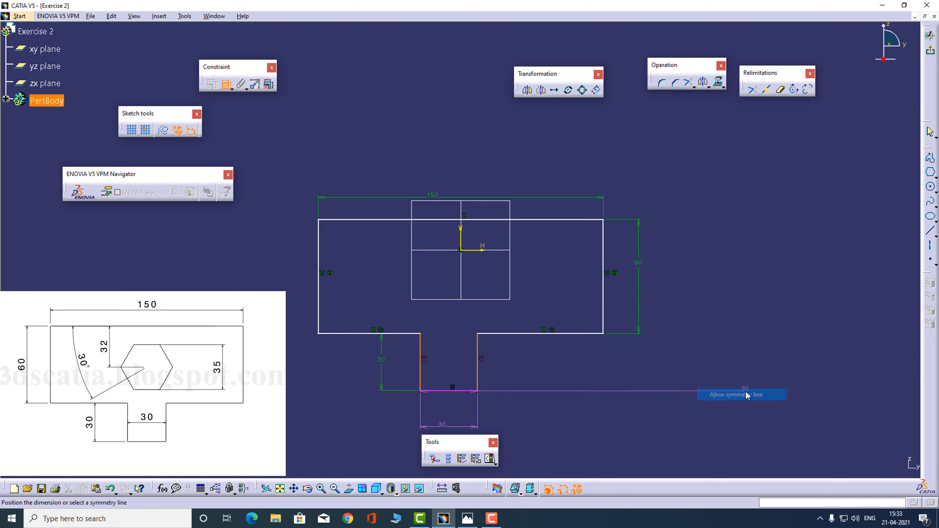
click(461, 236)
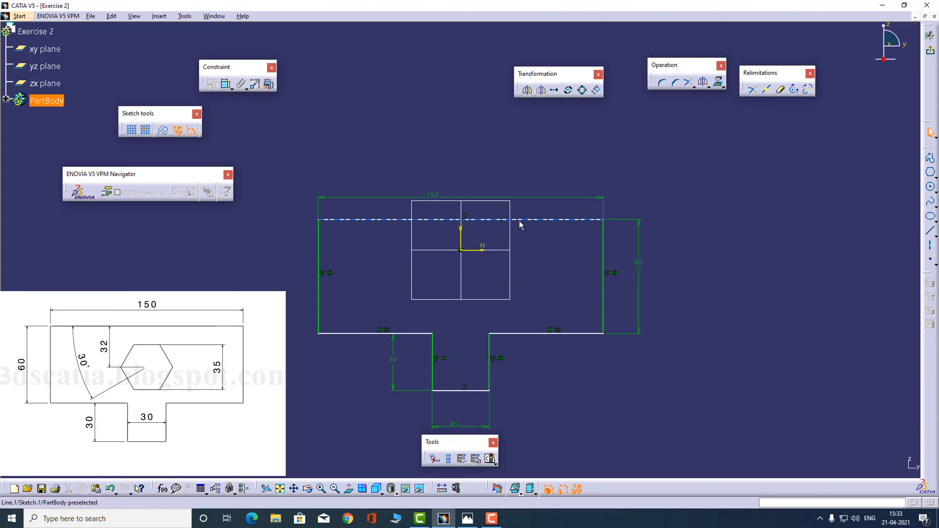
- Add a Coincidence constraint between the stem's bottom edge and the H axis
mouse_move(528, 223)
mouse_down()
mouse_move(515, 159)
mouse_move(532, 244)
mouse_move(526, 187)
mouse_move(560, 218)
mouse_move(557, 275)
mouse_move(561, 203)
mouse_move(562, 241)
mouse_move(569, 216)
mouse_up()
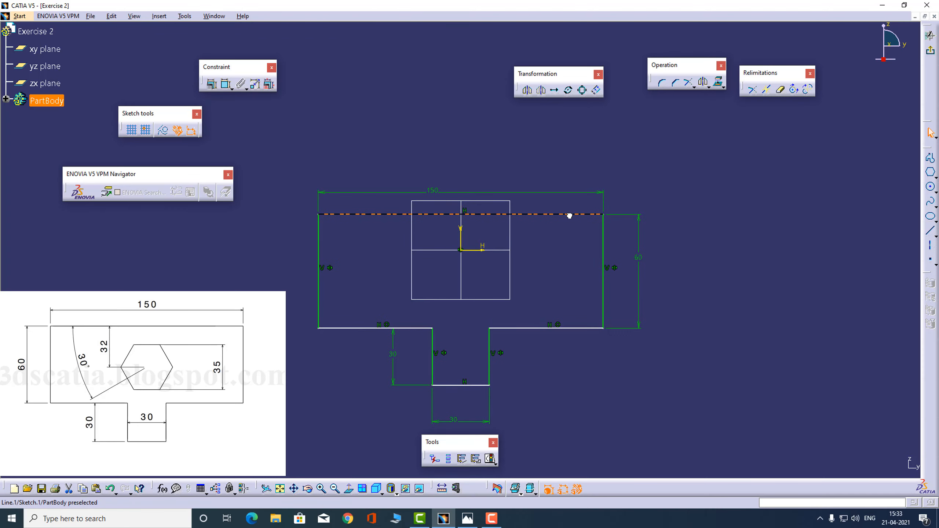
click(559, 257)
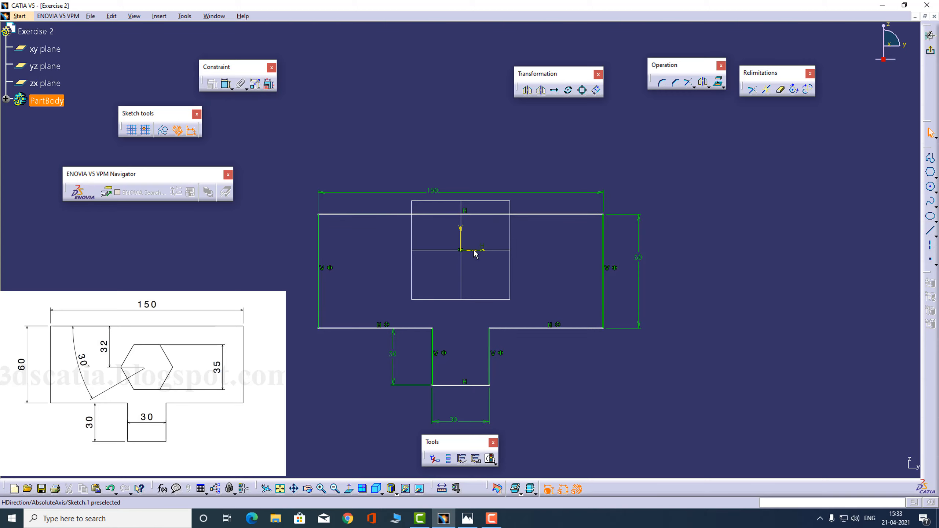
click(472, 385)
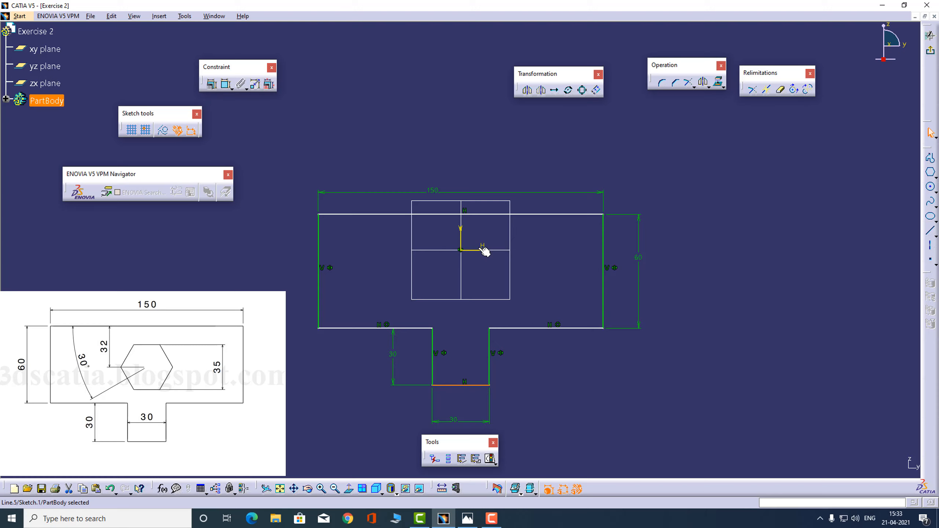
ctrl+click(470, 250)
click(212, 84)
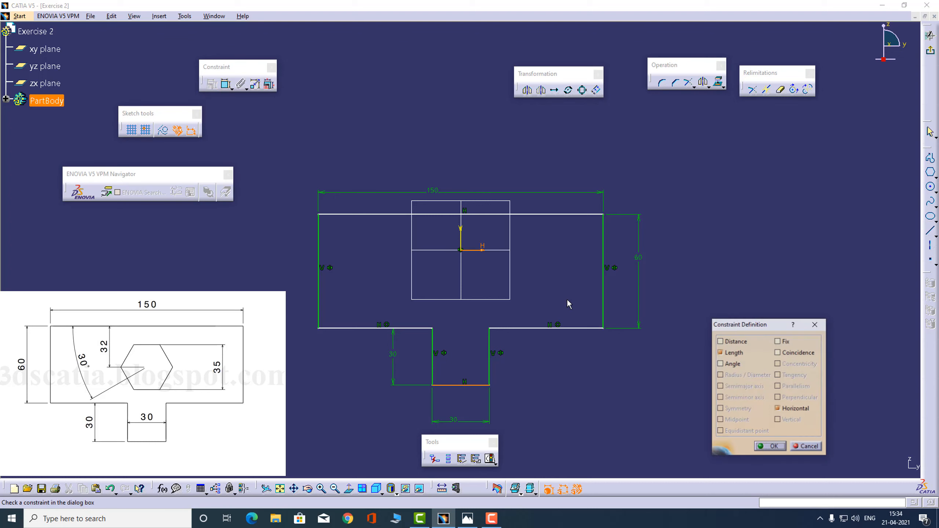
click(790, 352)
click(775, 446)
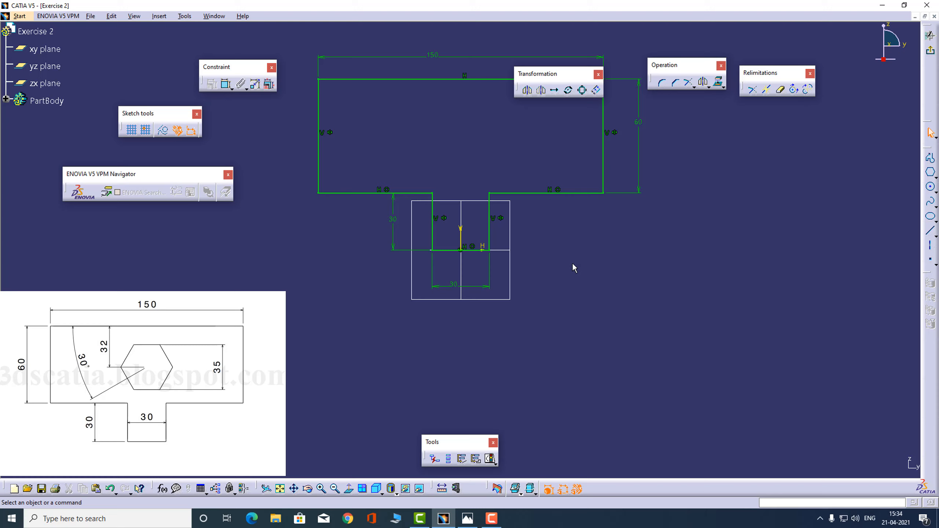
middle_drag(572, 262, 567, 353)
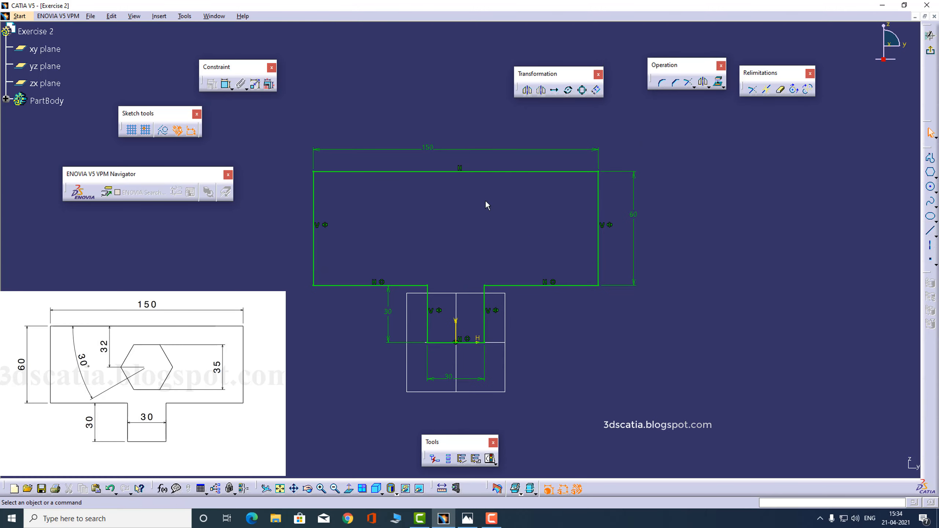
- Draw a hexagon centred inside the top block of the T with the Hexagon tool
click(936, 174)
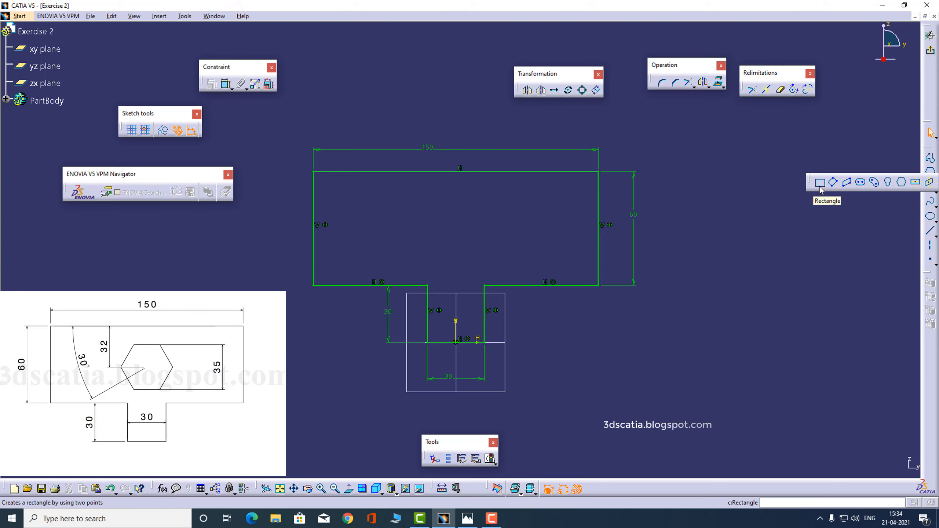
click(901, 183)
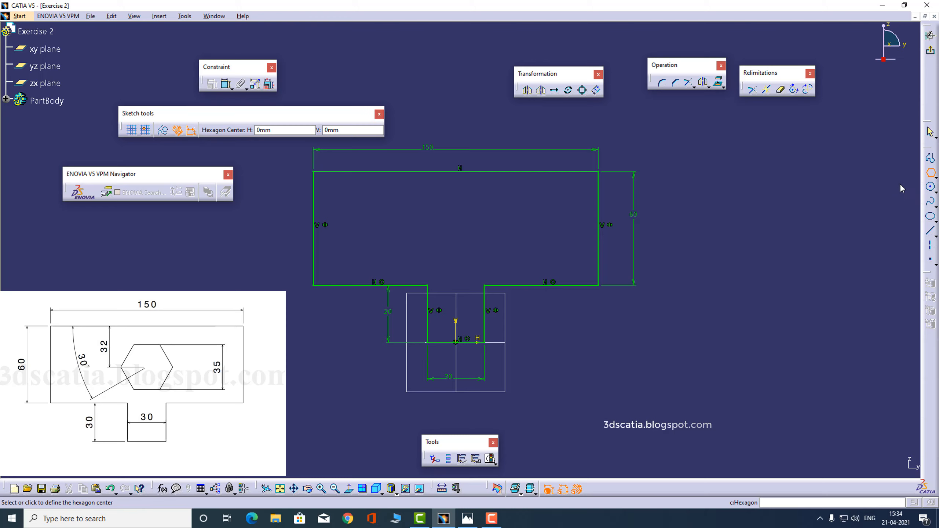
click(495, 218)
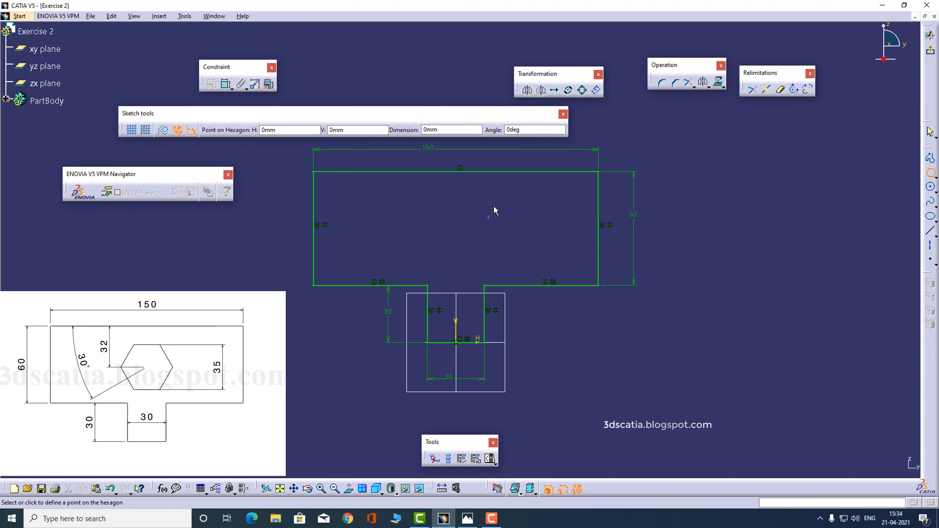
click(502, 184)
click(559, 200)
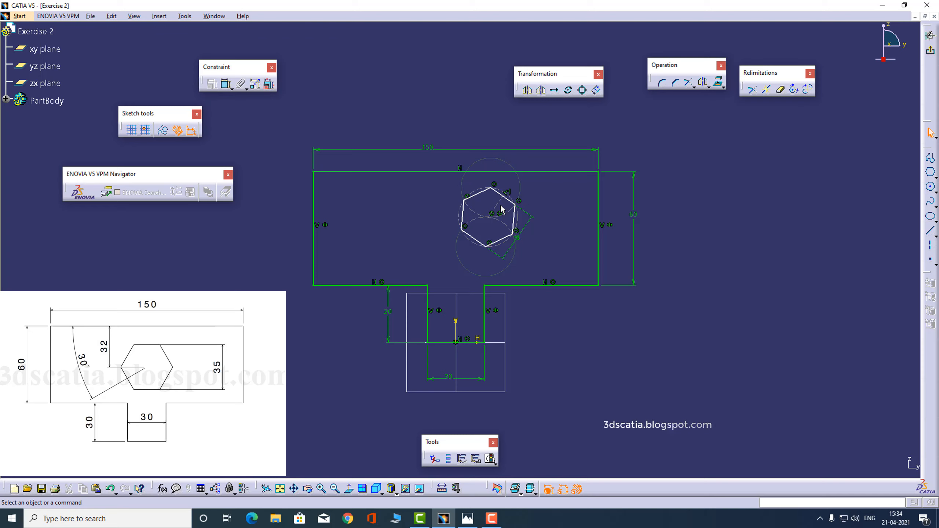
- Dimension two opposite hexagon edges to 35 mm across flats
drag(507, 203, 494, 201)
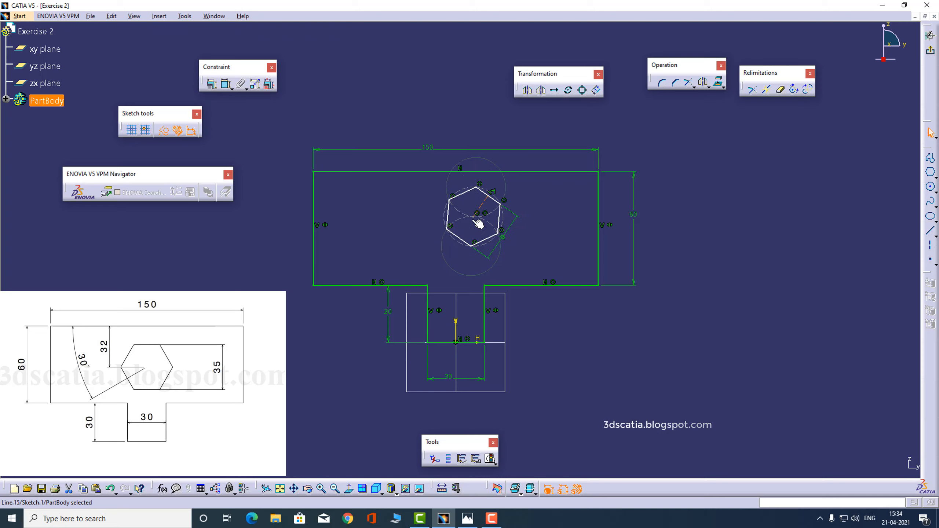
click(486, 216)
click(226, 84)
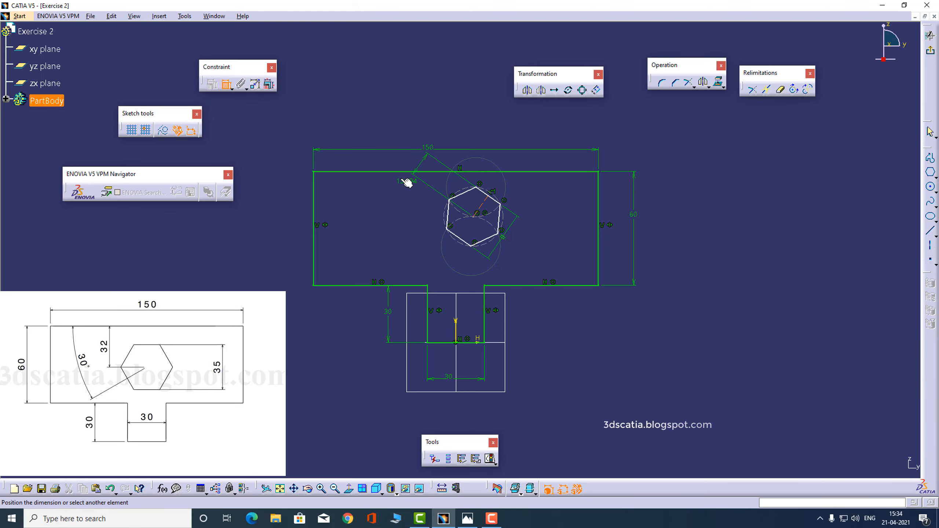
click(226, 87)
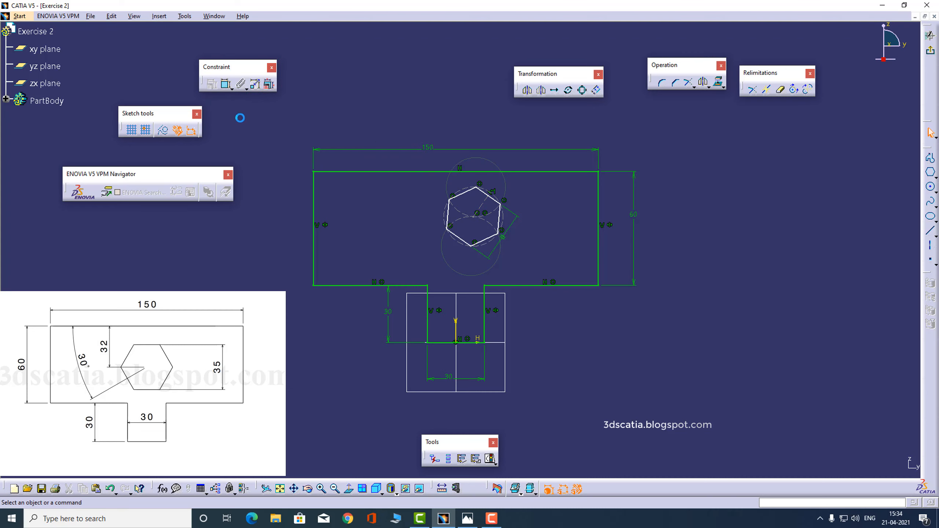
click(227, 85)
click(491, 196)
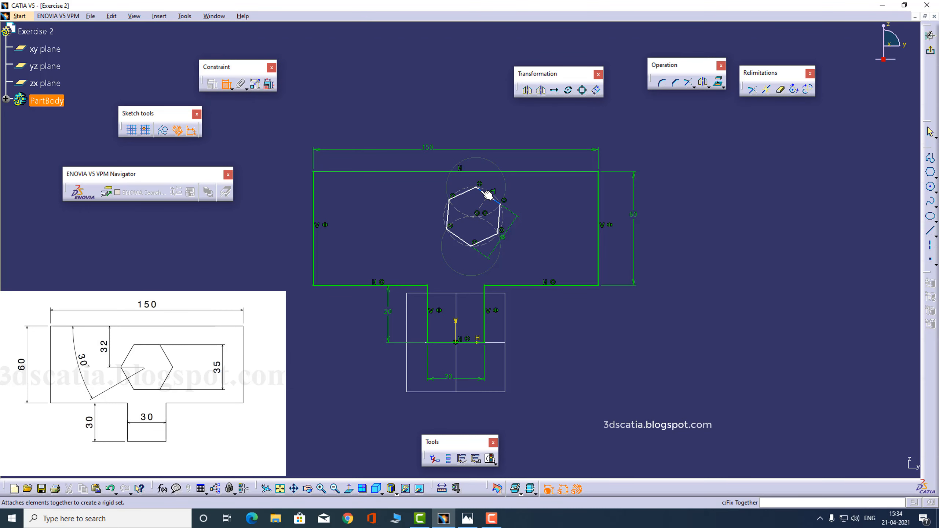
click(468, 239)
click(549, 216)
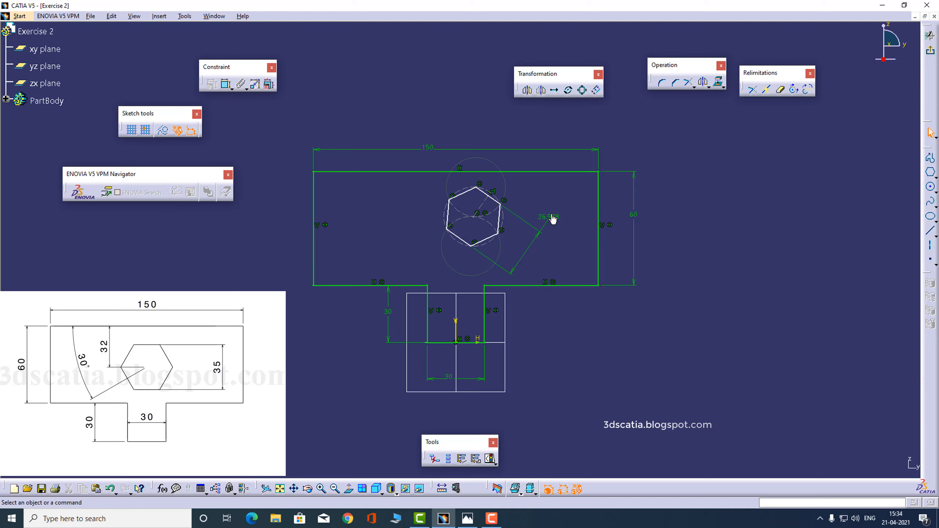
double_click(550, 217)
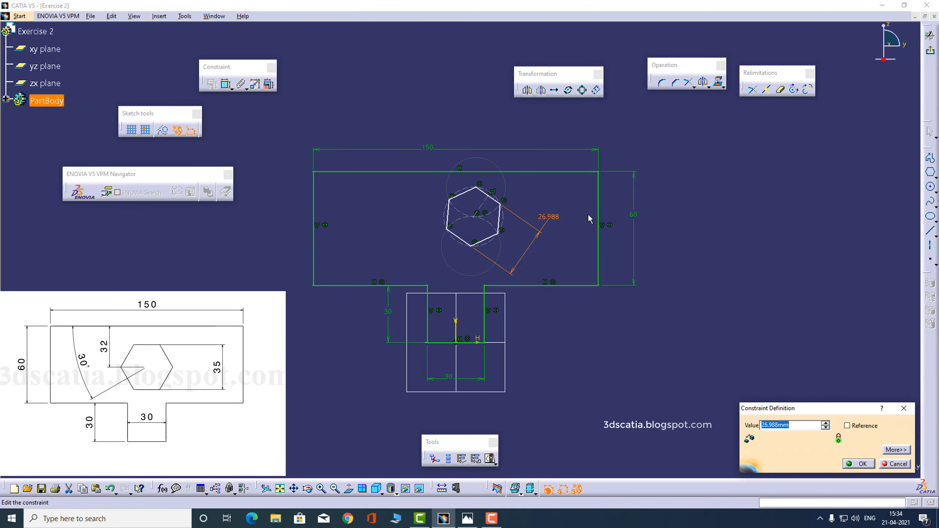
text(35)
key(Return)
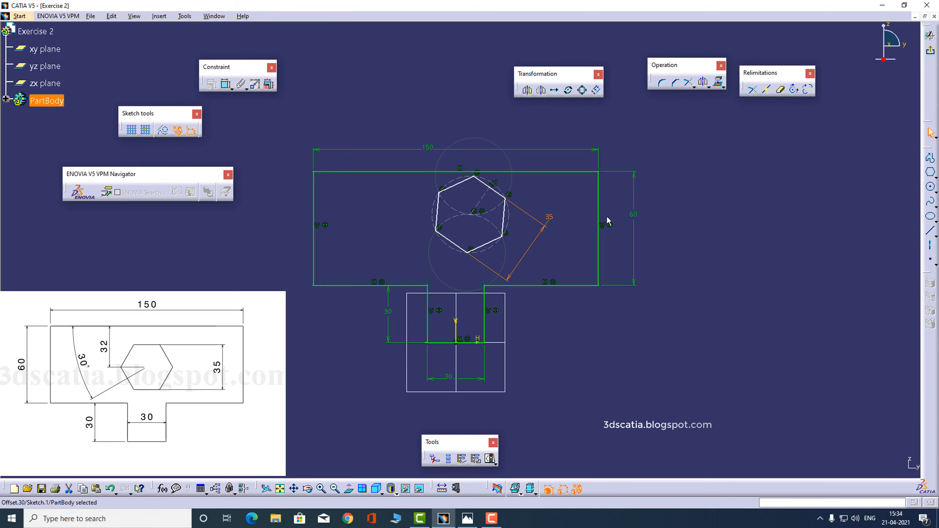
click(692, 224)
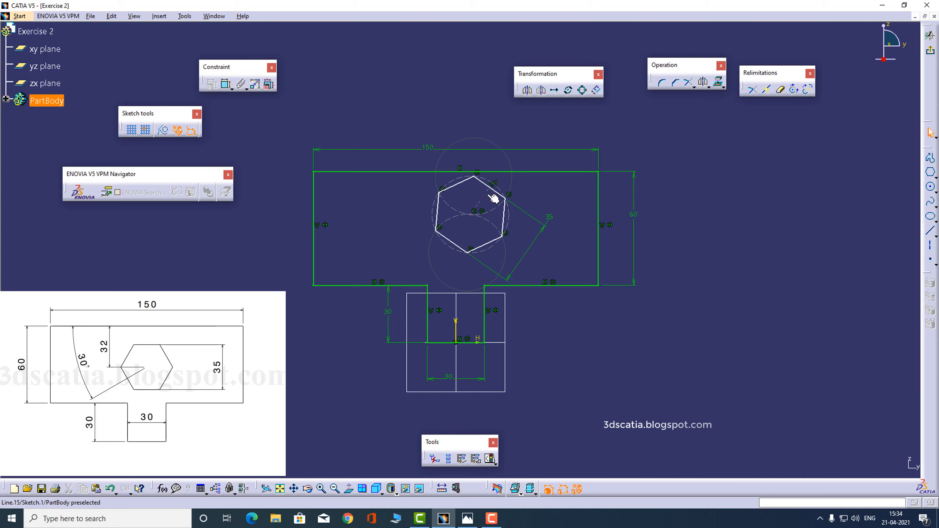
- Drag the 35 mm hexagon by its edges toward the left of the upper rectangle
drag(494, 198, 475, 216)
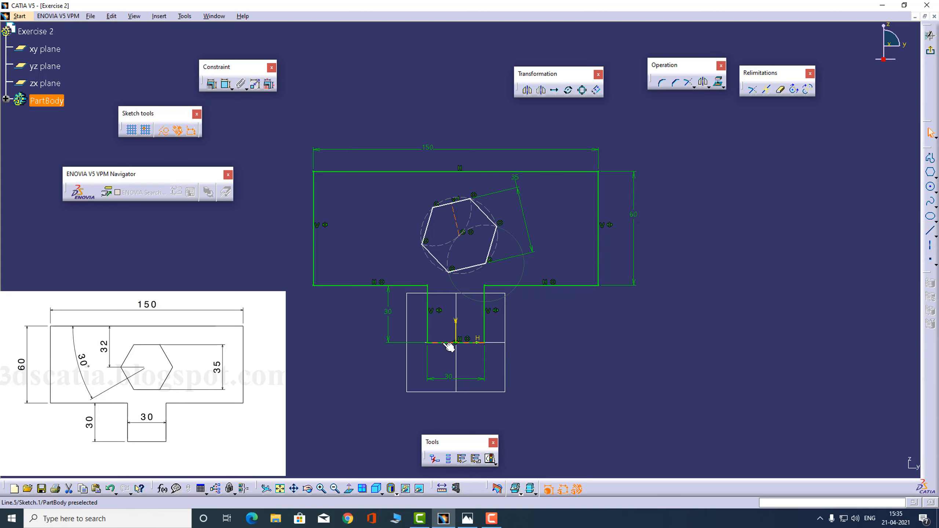
click(475, 340)
mouse_move(460, 210)
mouse_down()
mouse_move(436, 212)
mouse_move(478, 196)
mouse_move(463, 219)
mouse_up()
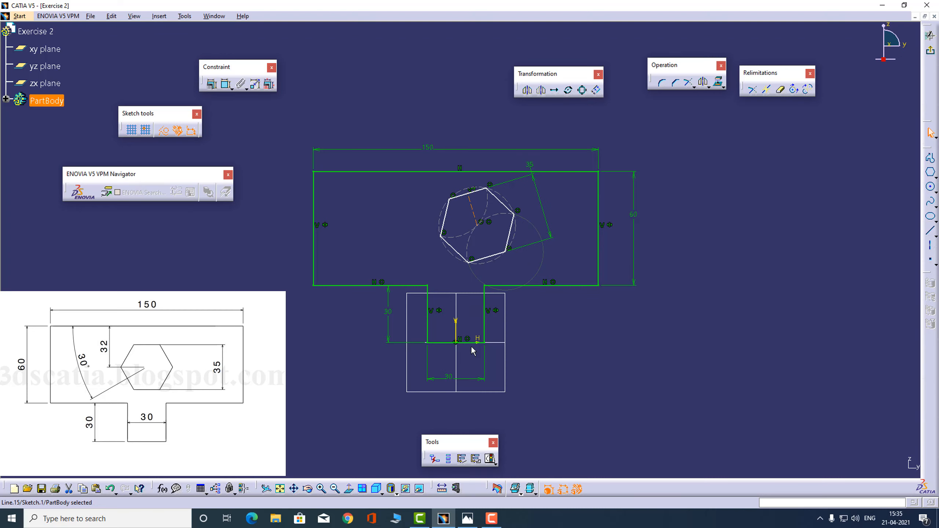
click(631, 355)
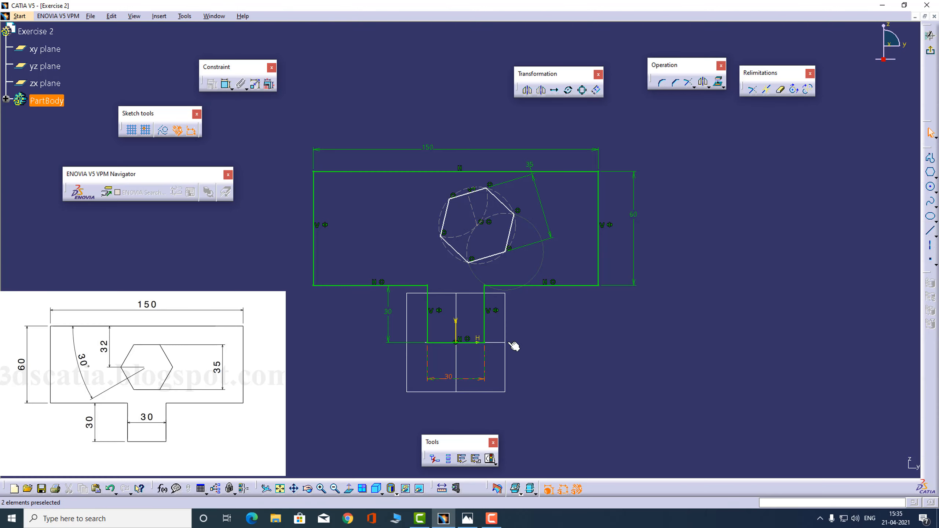
click(224, 85)
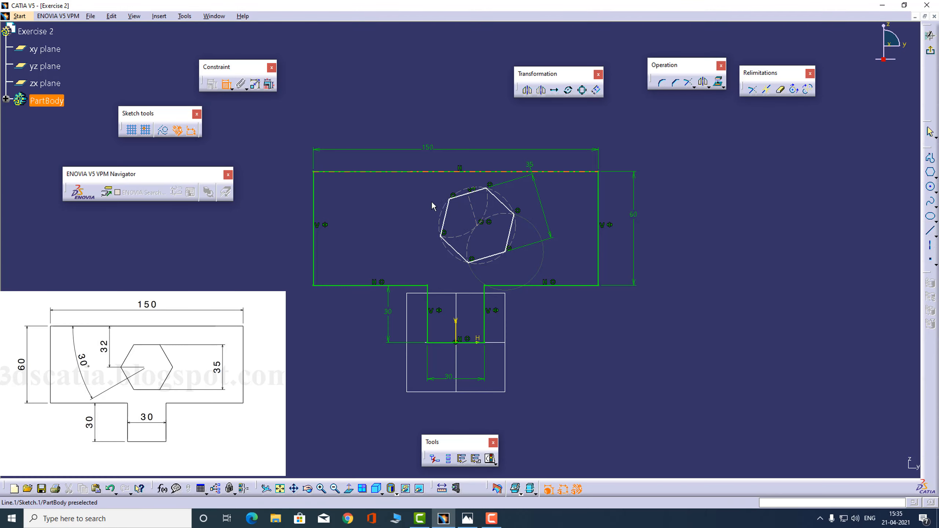
click(226, 85)
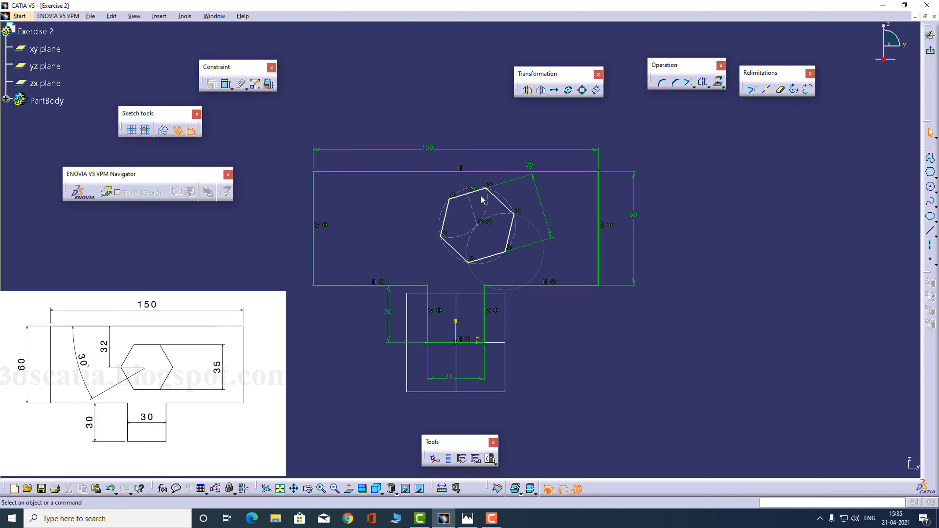
drag(497, 185, 465, 213)
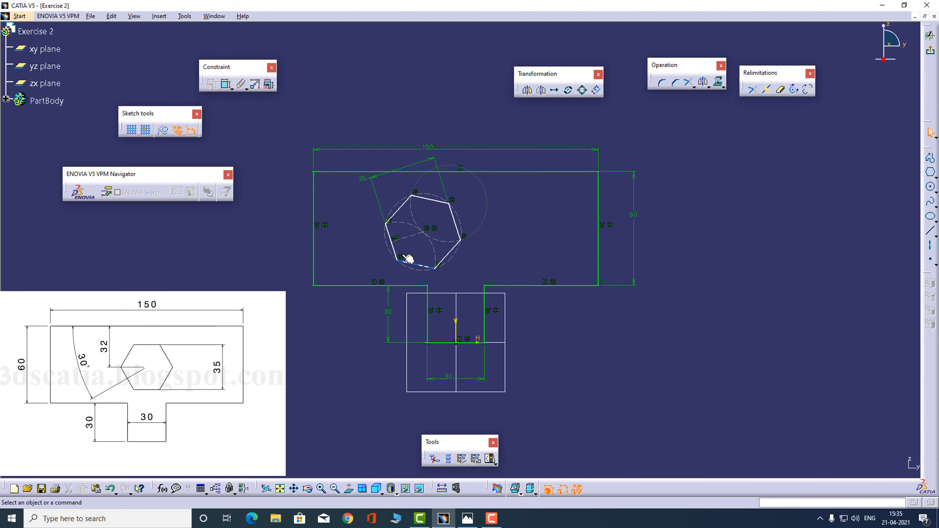
- Constrain the angle between the hexagon's construction line and the bottom line to 30°
click(227, 85)
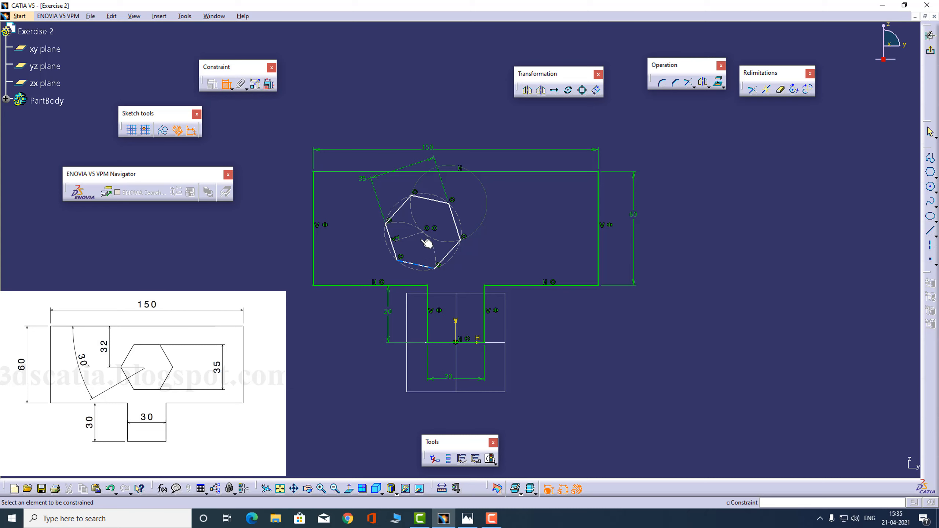
click(411, 236)
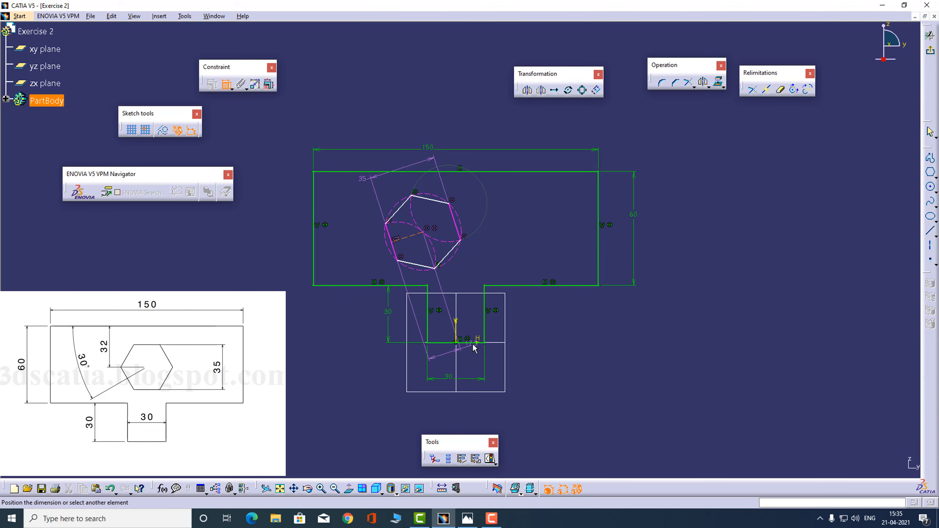
click(444, 327)
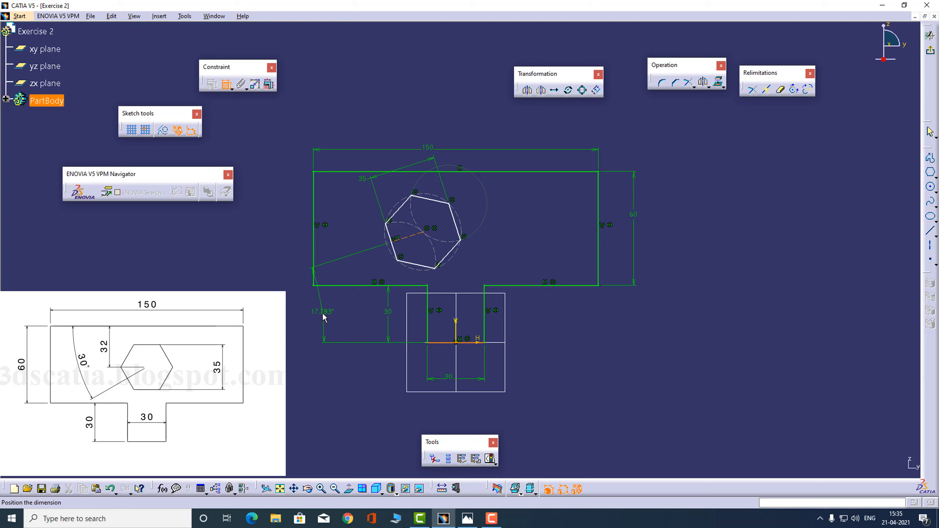
click(328, 307)
double_click(327, 305)
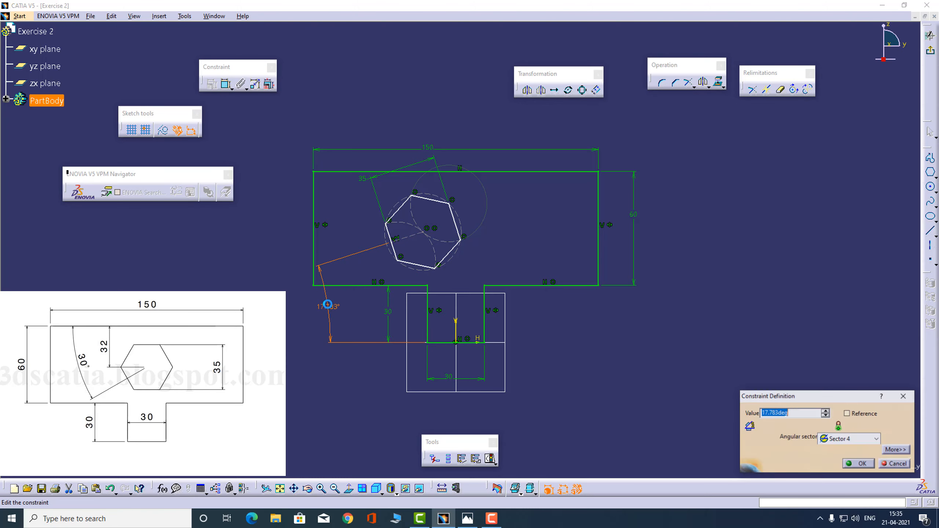
text(30)
key(Return)
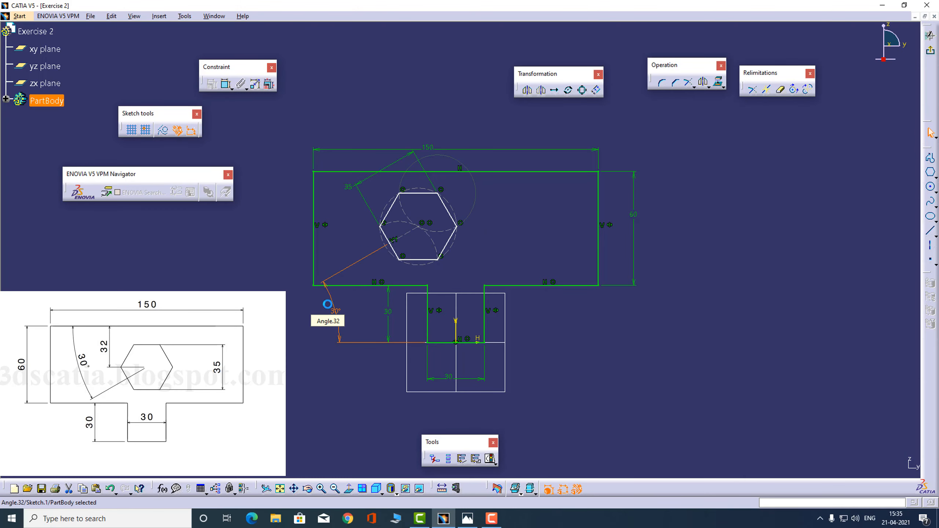
- Drag the hexagon by its centre toward the middle of the top block
click(536, 228)
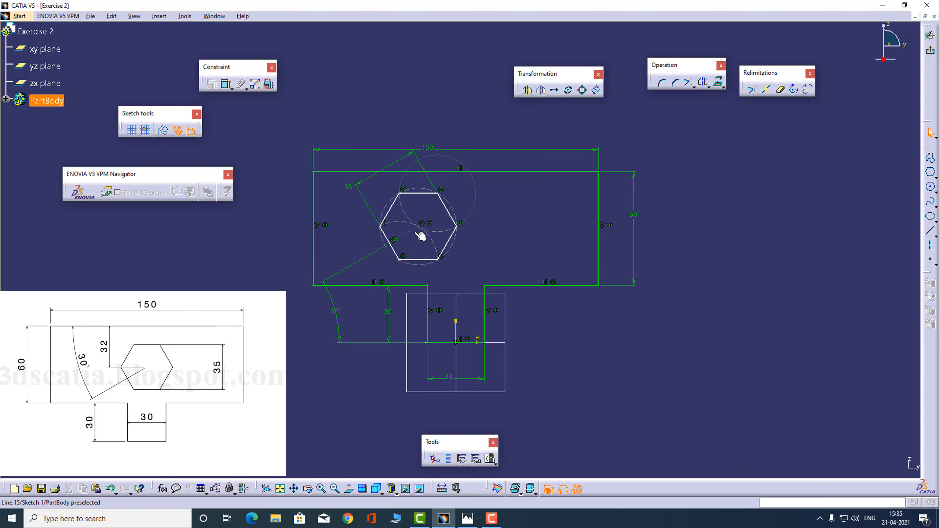
drag(422, 229, 477, 197)
drag(483, 235, 479, 238)
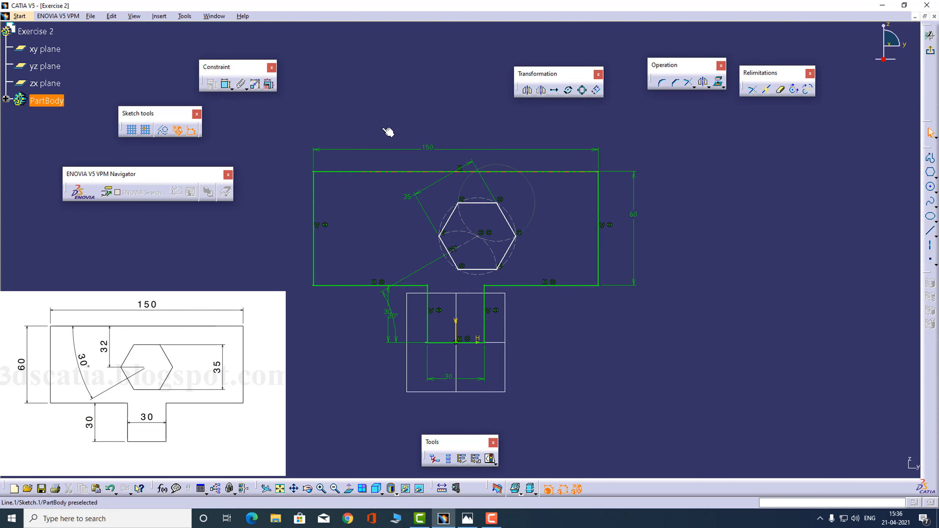
- Dimension the hexagon centre 32 from the top edge, then nudge the hexagon by its circle
click(226, 85)
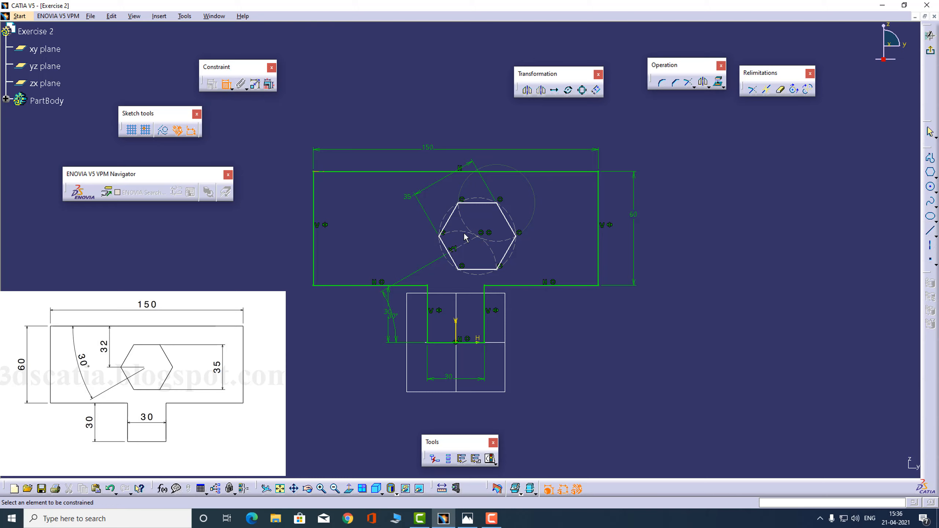
click(485, 240)
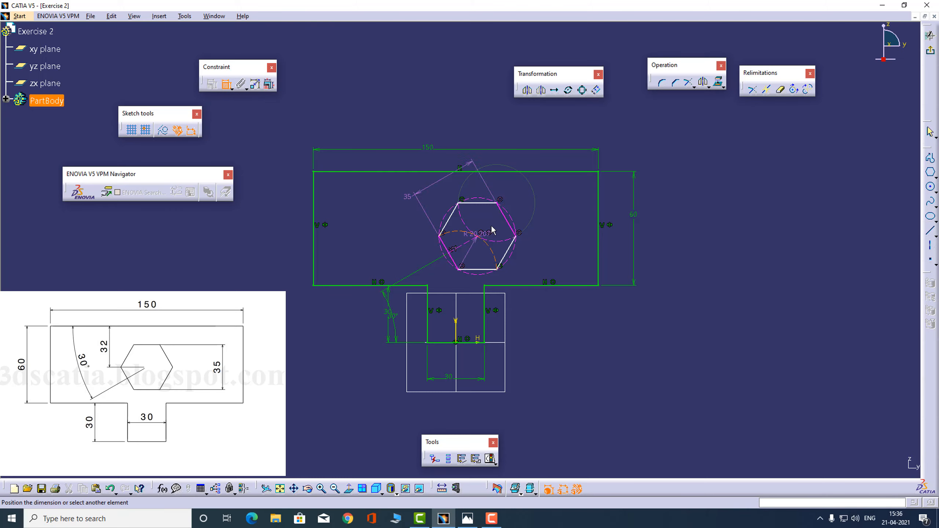
click(227, 87)
click(227, 86)
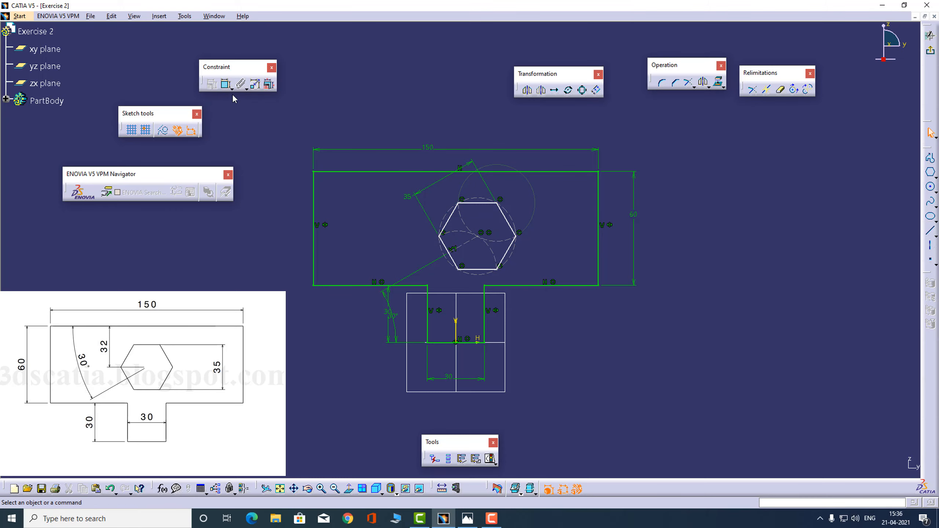
click(480, 238)
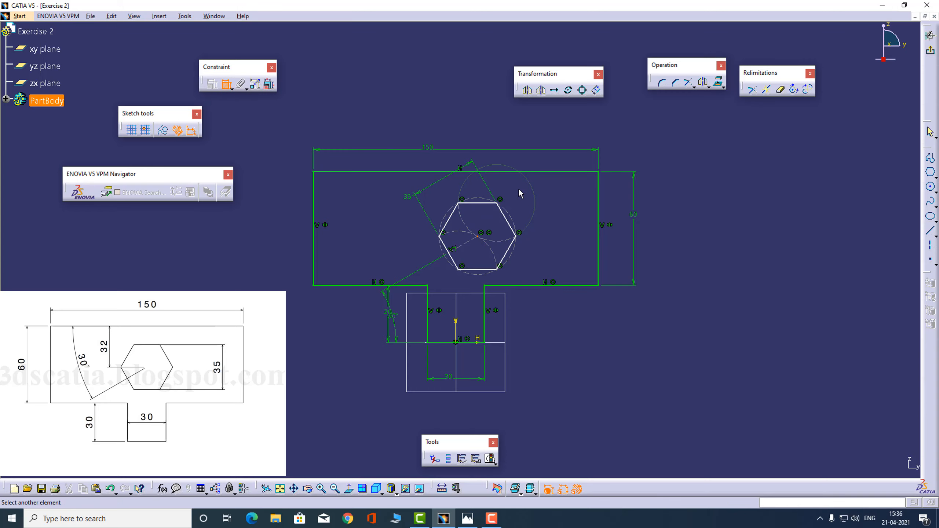
click(534, 171)
click(360, 213)
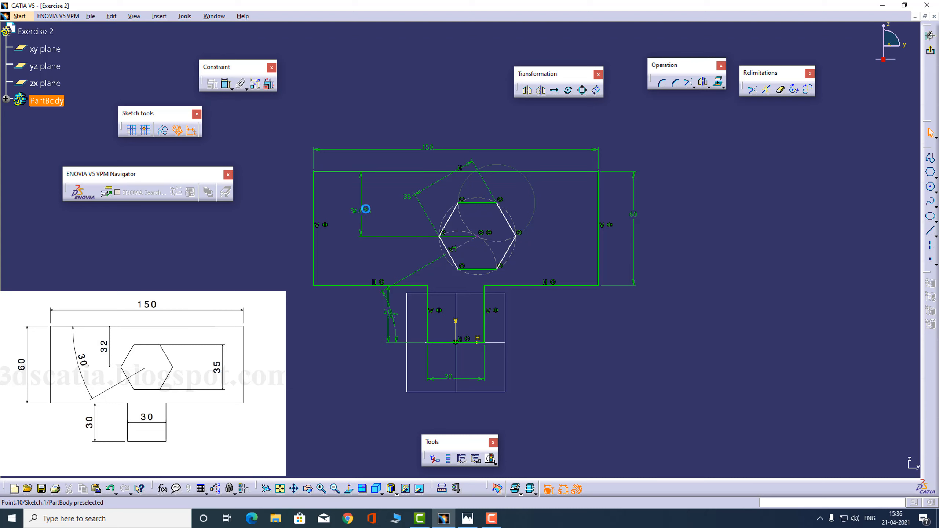
double_click(361, 210)
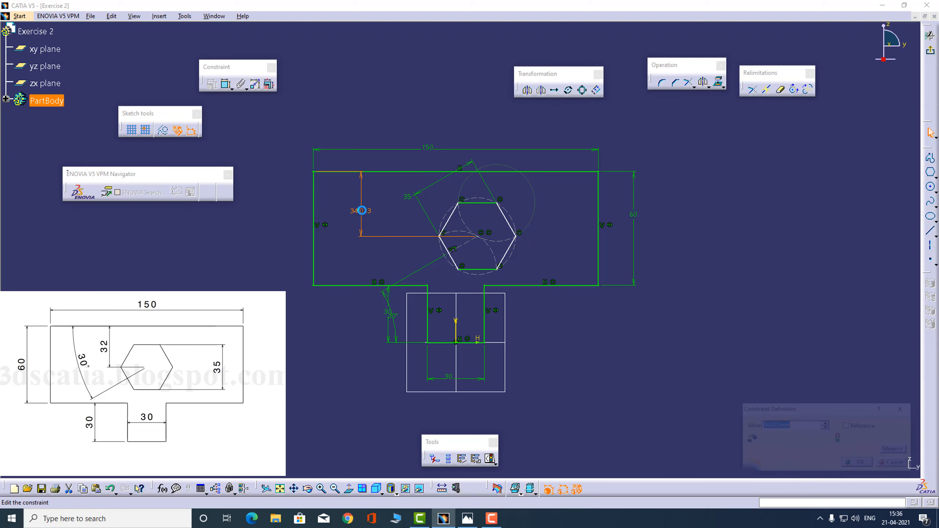
text(32)
key(Return)
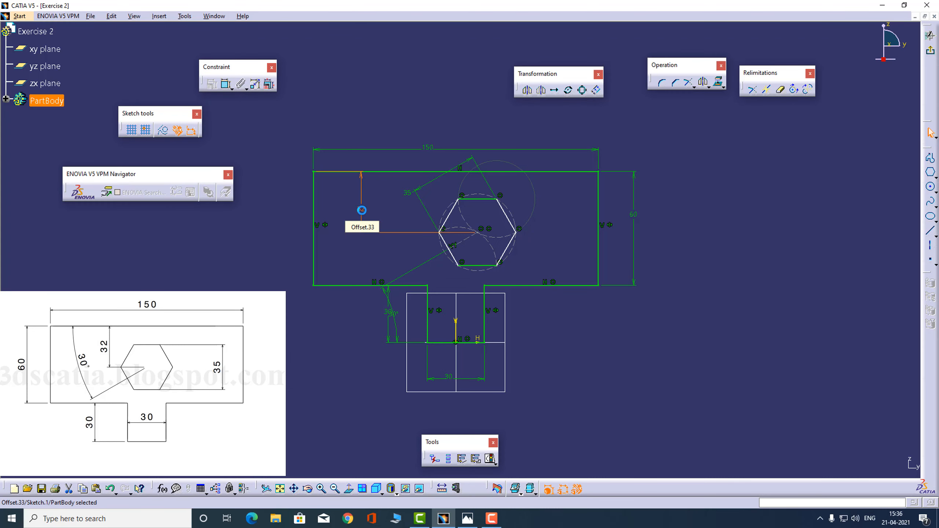
click(556, 248)
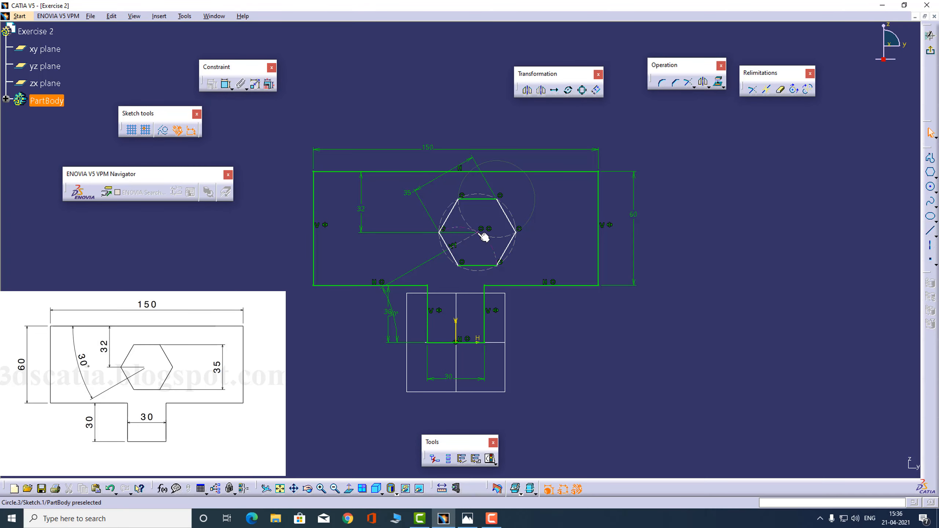
mouse_move(476, 232)
mouse_down()
mouse_move(435, 240)
mouse_move(500, 252)
mouse_move(446, 240)
mouse_move(473, 243)
mouse_up()
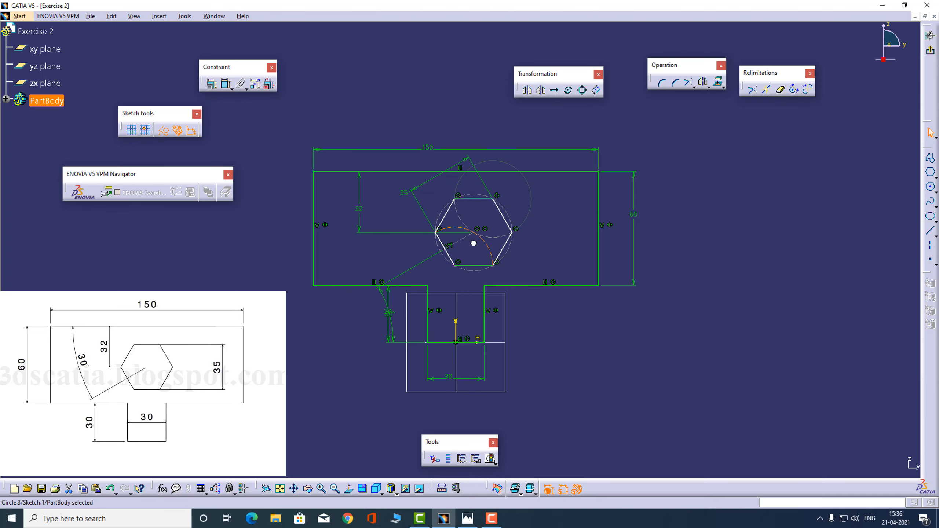
- Apply an Equidistant point constraint between the hexagon centre and the left and right vertical edges
click(588, 263)
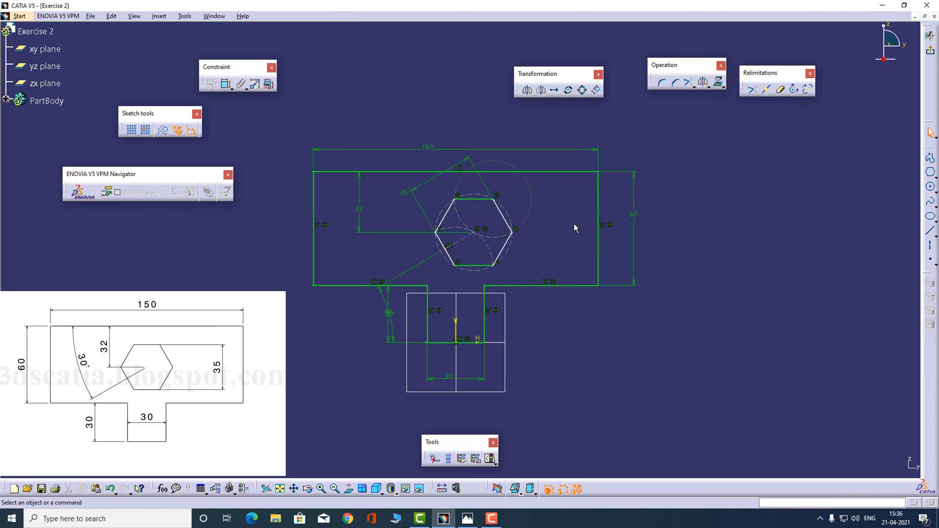
click(598, 213)
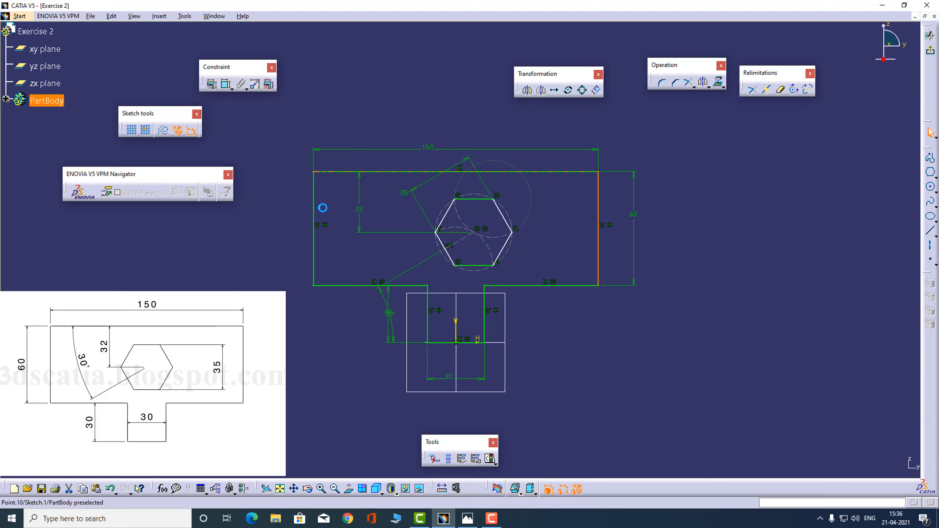
ctrl+click(314, 209)
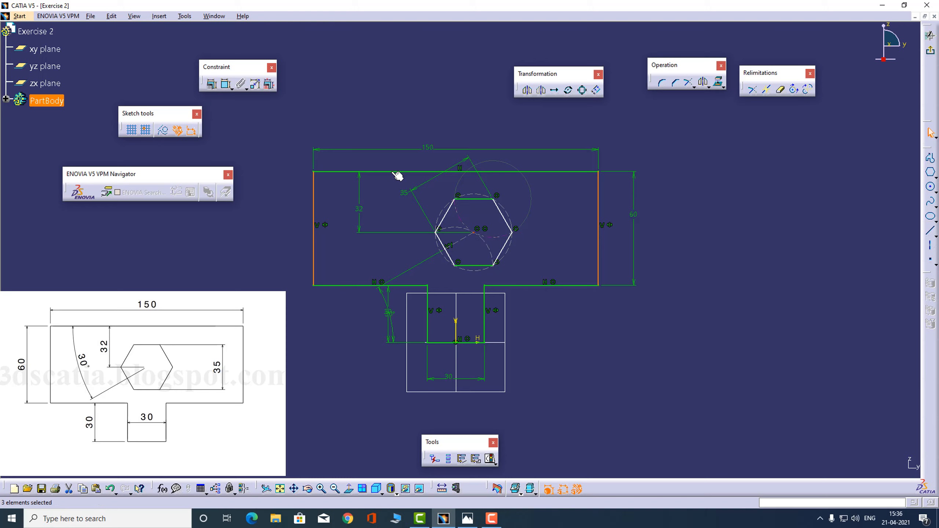
click(212, 86)
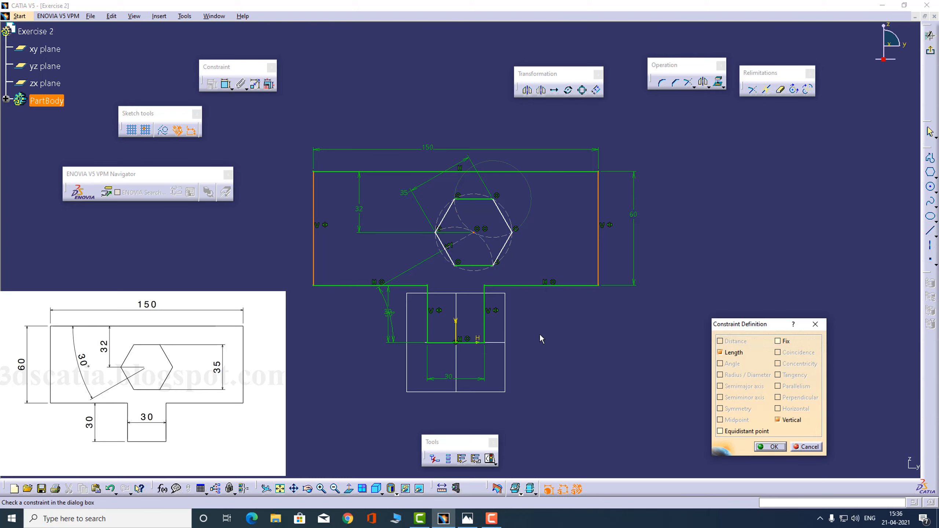
click(741, 431)
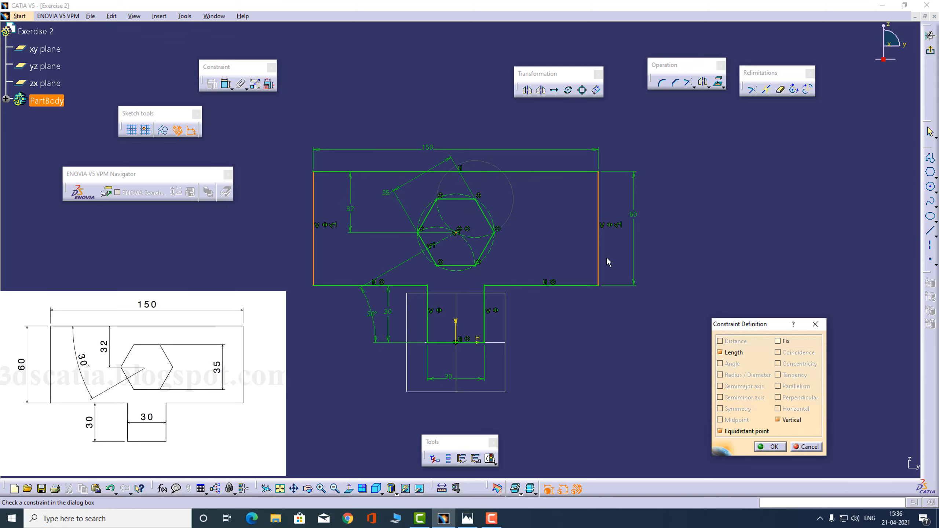
click(770, 446)
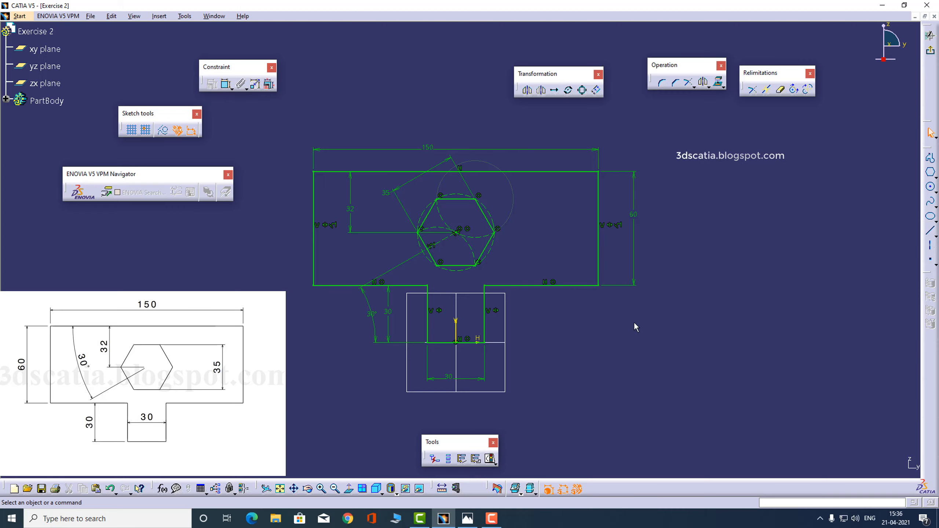
- Delete the origin coincidence, then make the top and shoulder edges symmetric about the H axis
click(469, 338)
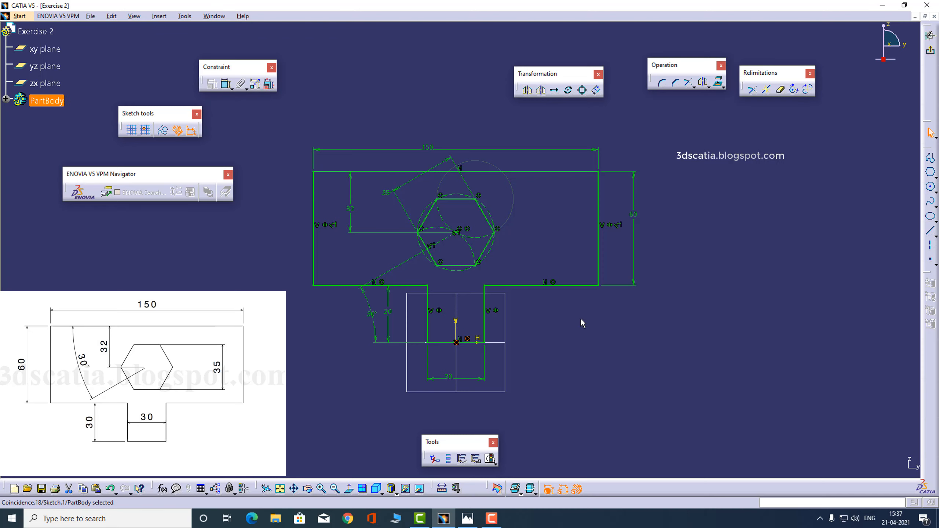
key(Delete)
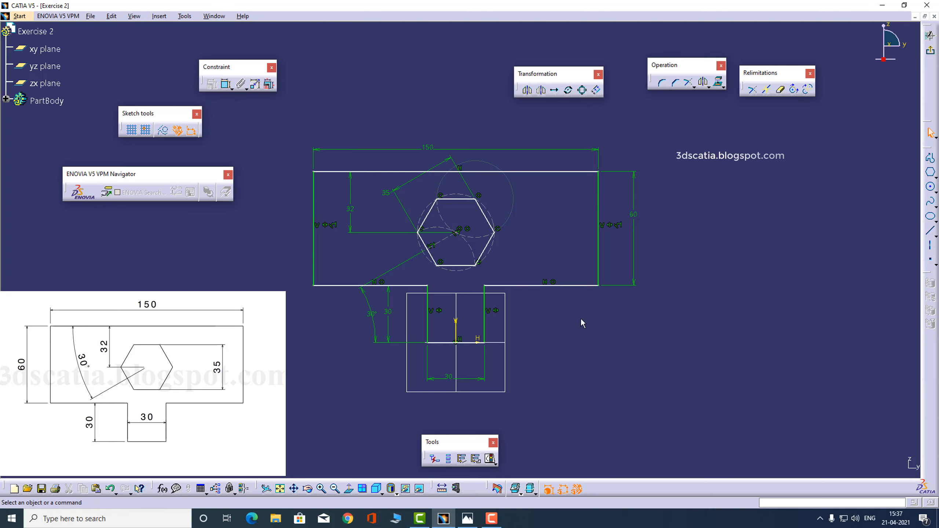
click(546, 172)
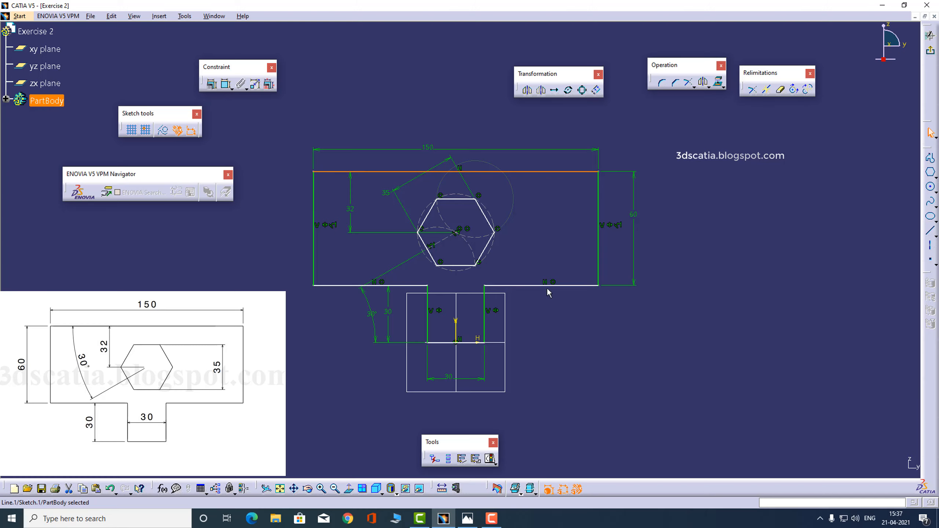
ctrl+click(560, 285)
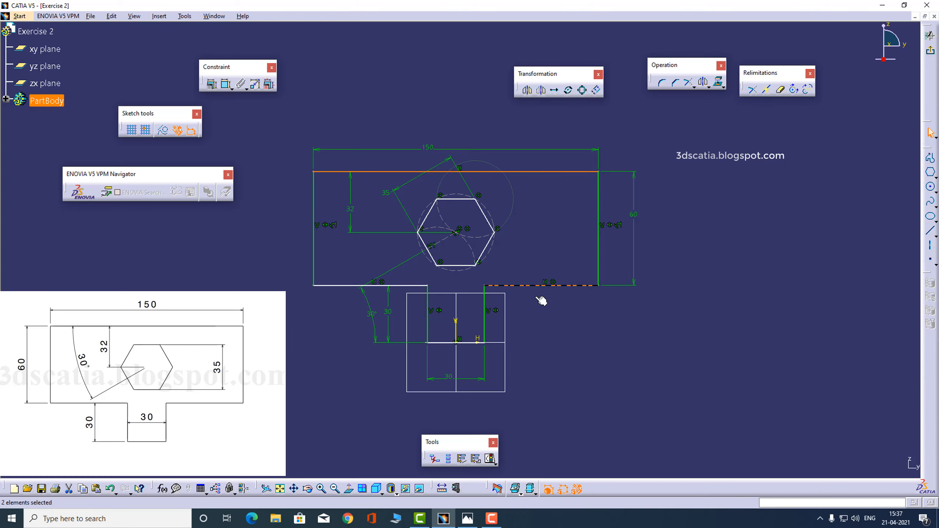
ctrl+click(478, 342)
click(212, 84)
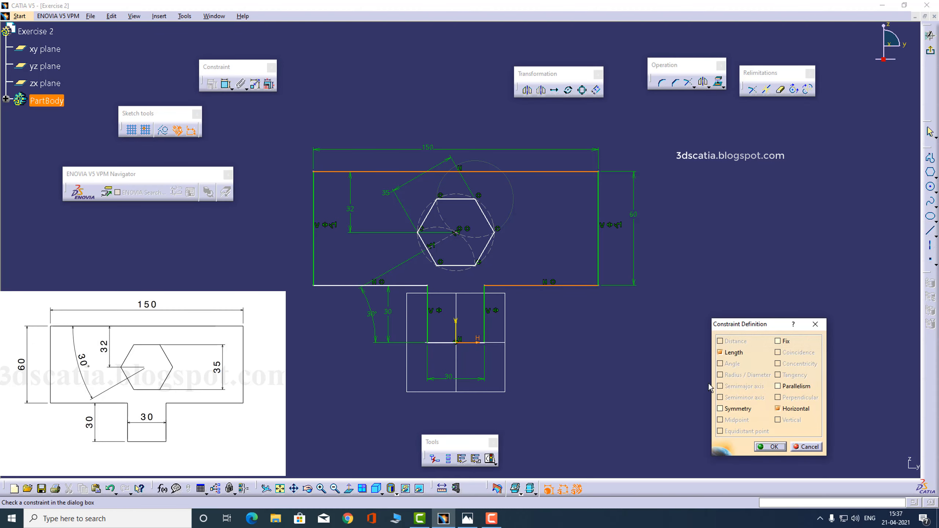
click(720, 408)
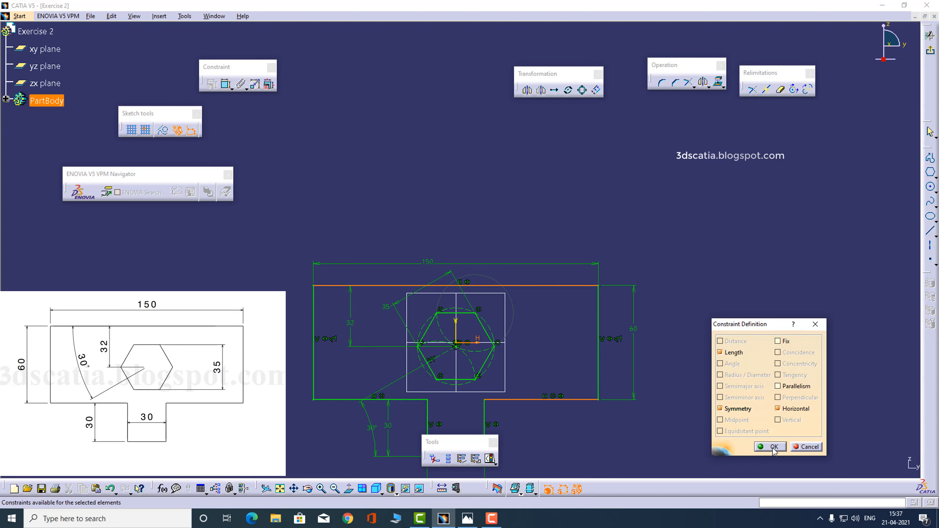
click(773, 446)
mouse_move(711, 320)
middle_down()
mouse_move(700, 237)
mouse_move(732, 217)
middle_up()
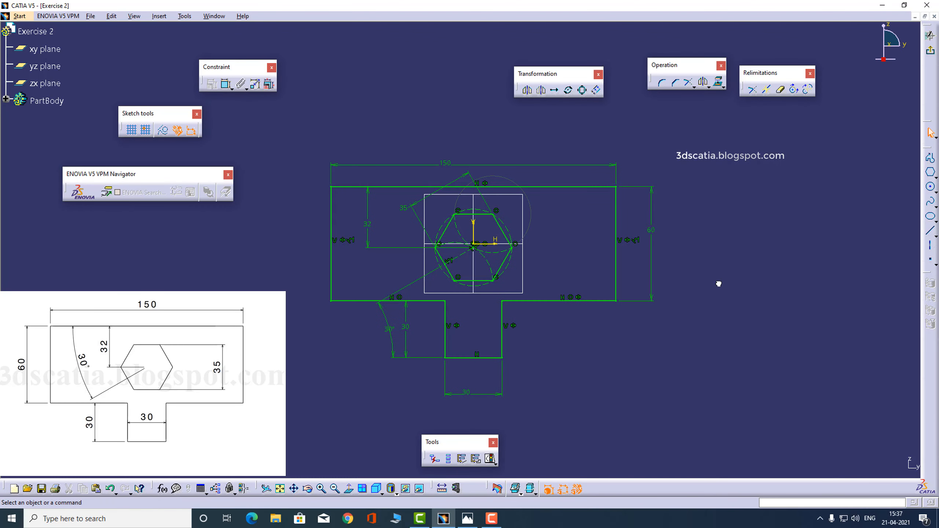